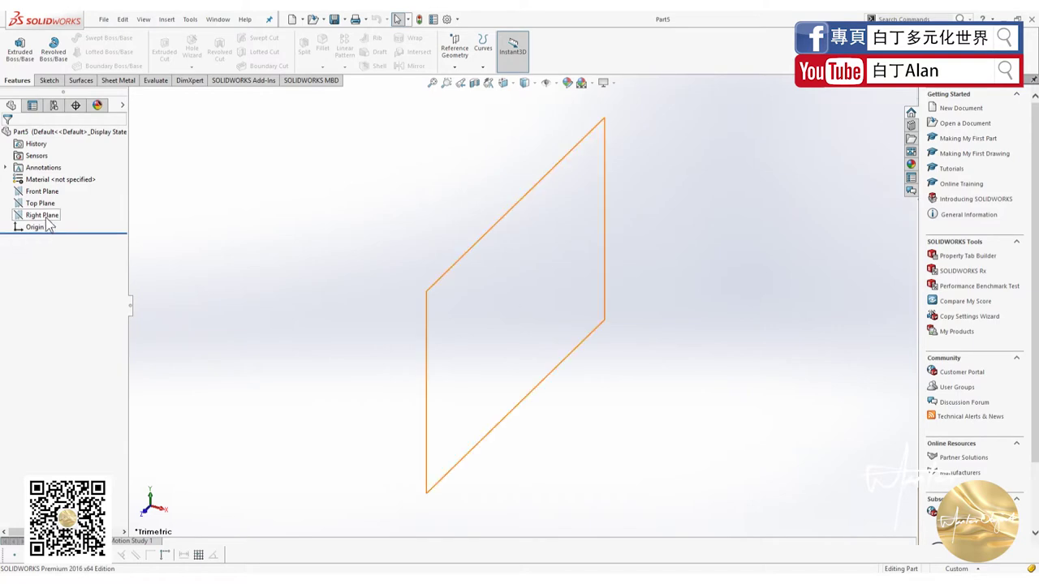
Sketch an origin-centred circle on the Top Plane and set it to extrude 10 mm Blind.
click(15, 48)
click(357, 288)
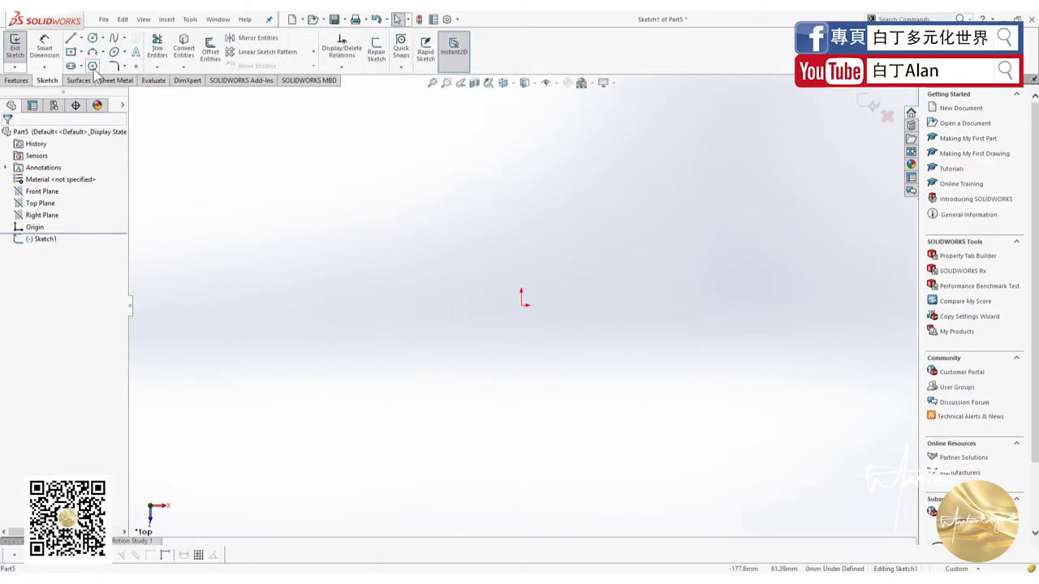
click(92, 38)
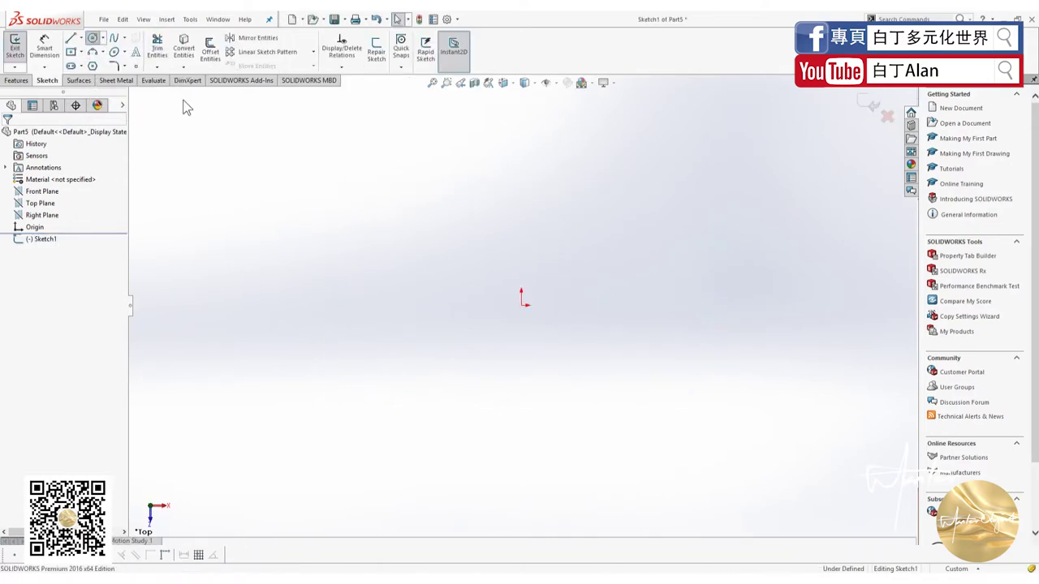
click(520, 306)
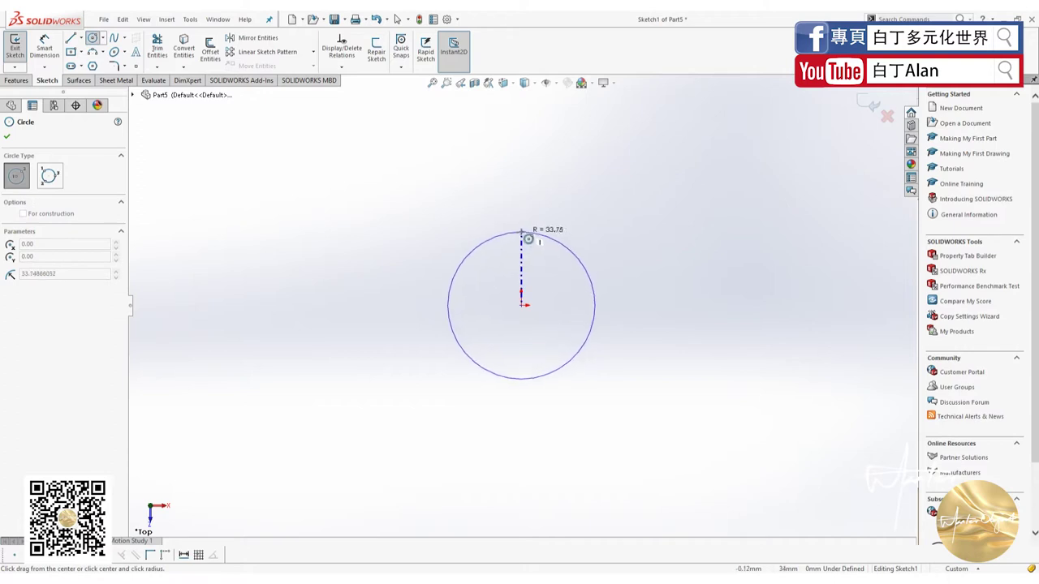
click(521, 232)
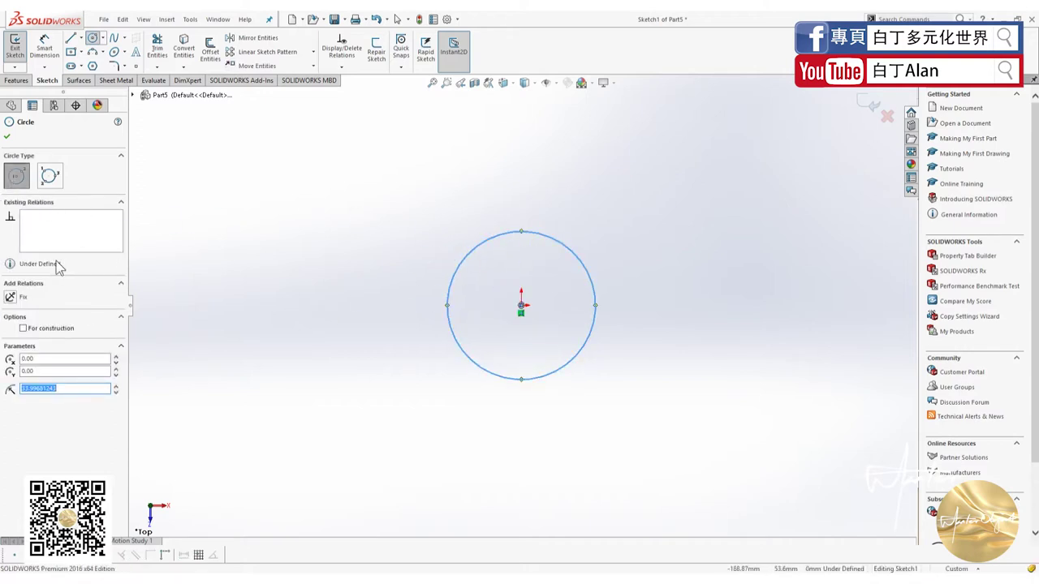
click(7, 137)
click(14, 44)
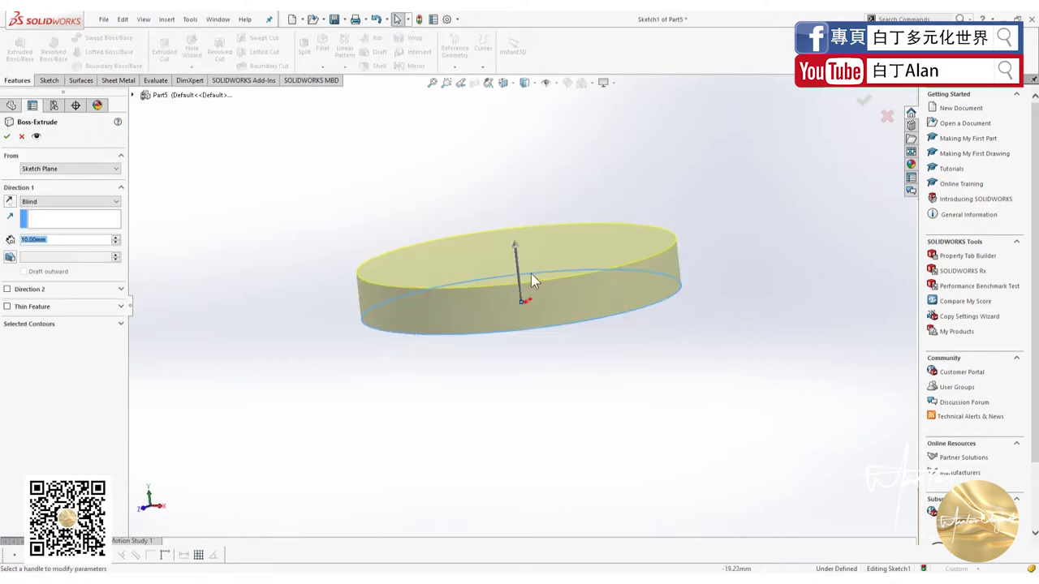
Accept the 10 mm Boss-Extrude and view the finished disc from above.
click(7, 136)
mouse_move(311, 315)
middle_down()
mouse_move(301, 366)
mouse_move(321, 367)
middle_up()
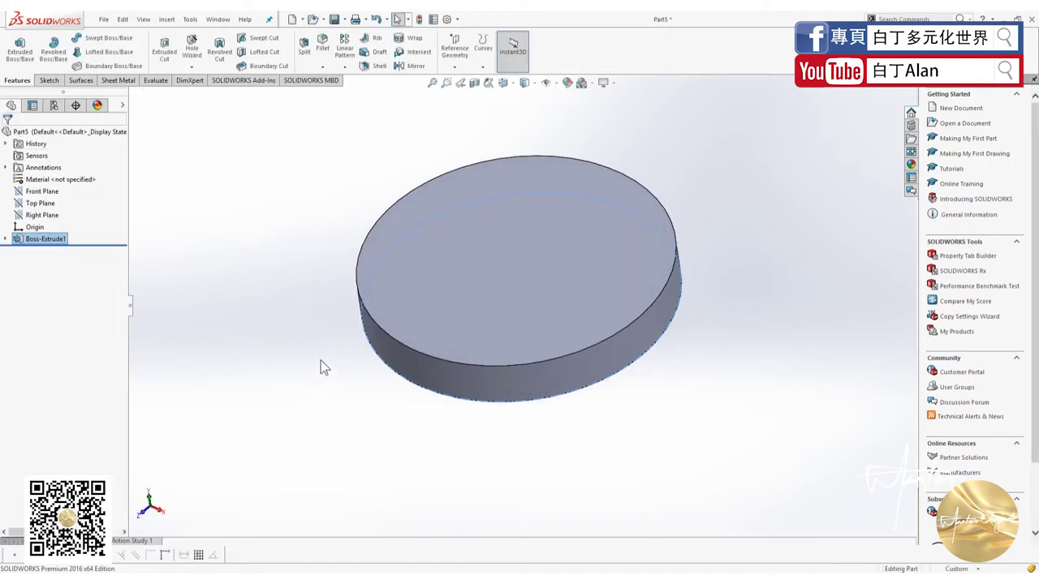
scroll(443, 336, up, 2)
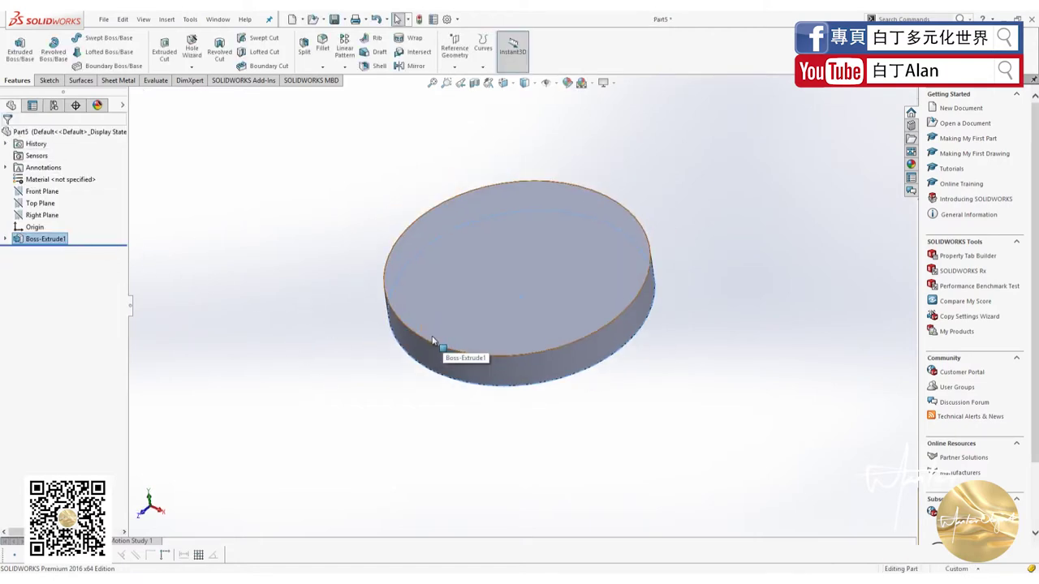
Select the Right Plane and turn the view normal to it for sketching.
click(37, 204)
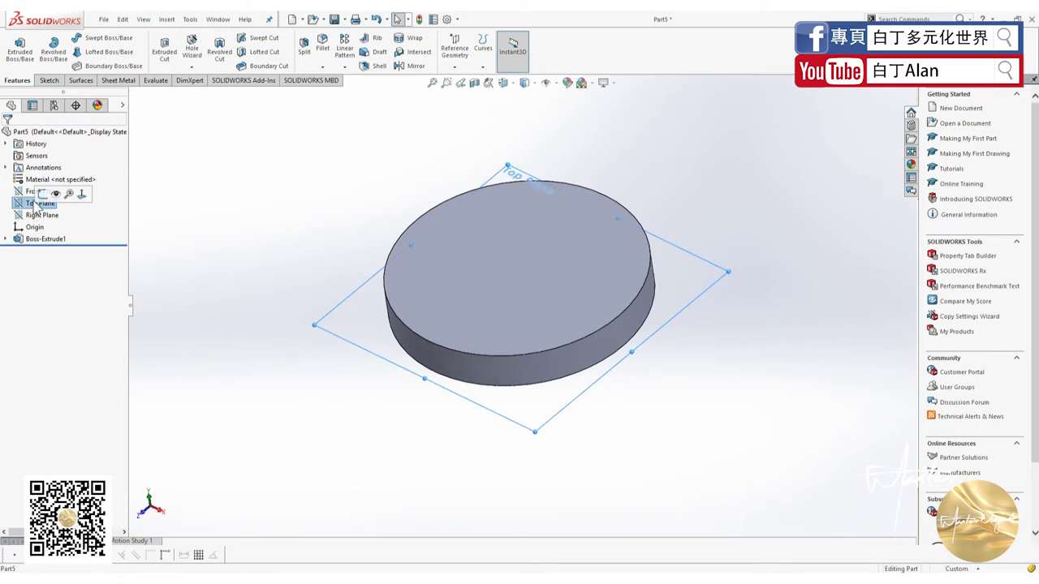
click(37, 215)
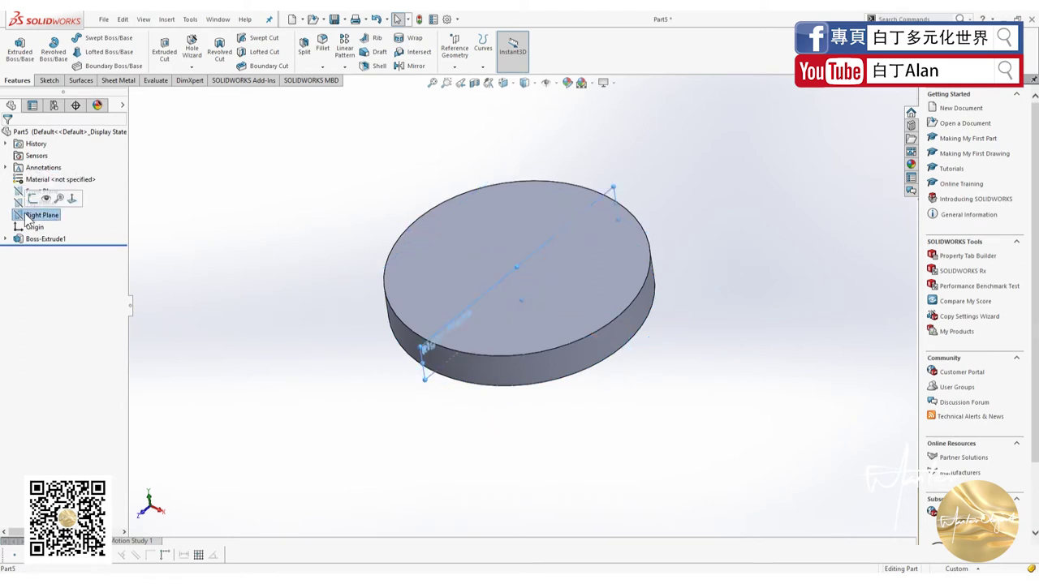
click(73, 199)
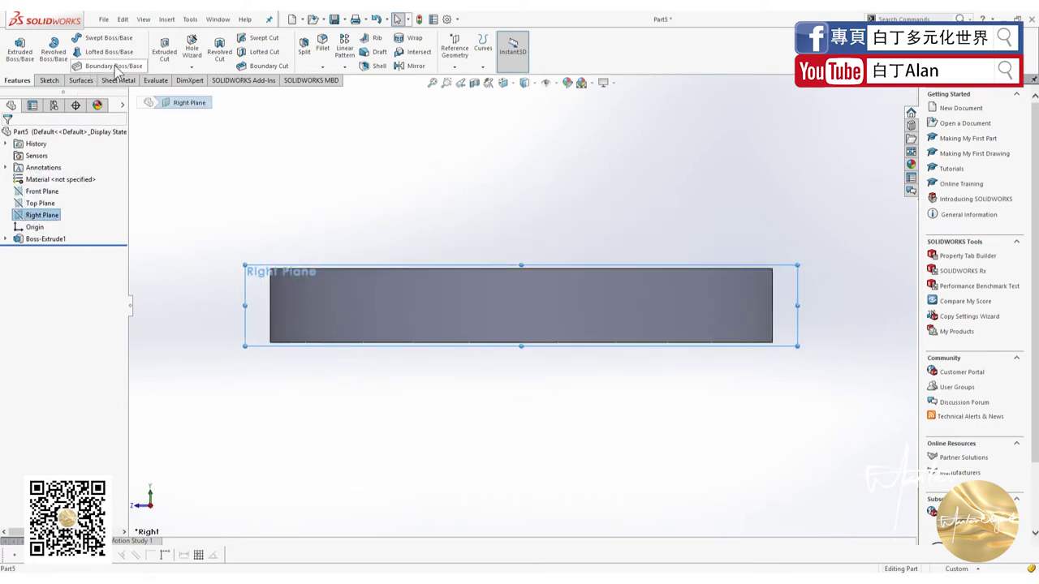
click(47, 80)
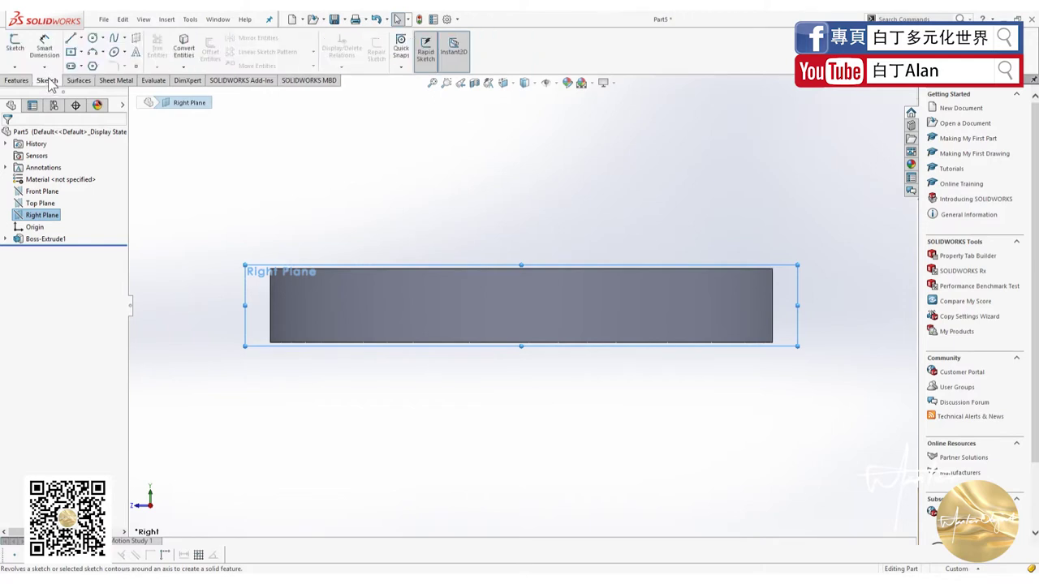
Draw a slanted construction line across the disc's edge on the Right Plane.
click(79, 42)
click(750, 194)
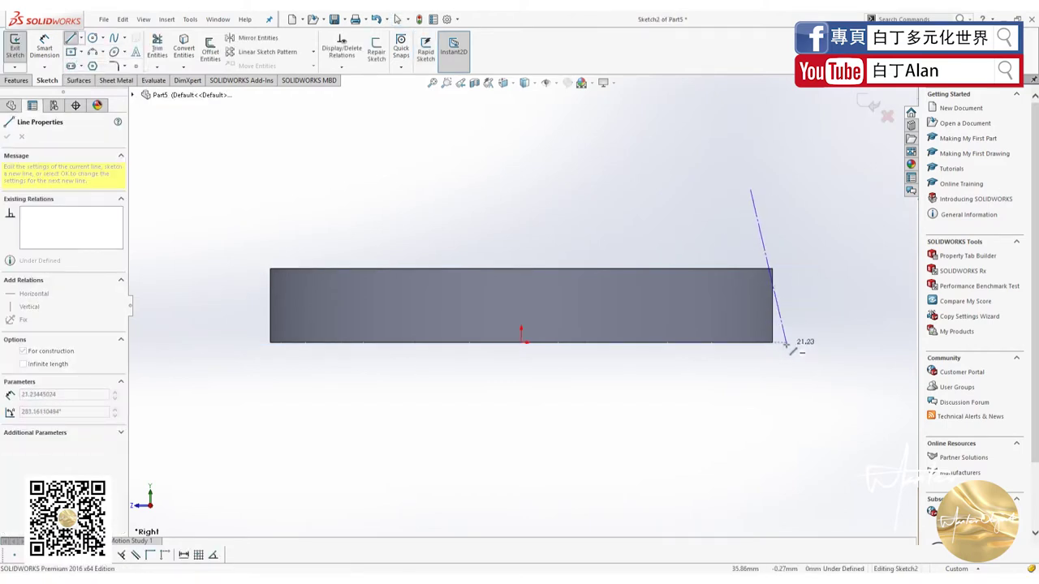
click(786, 342)
key(Escape)
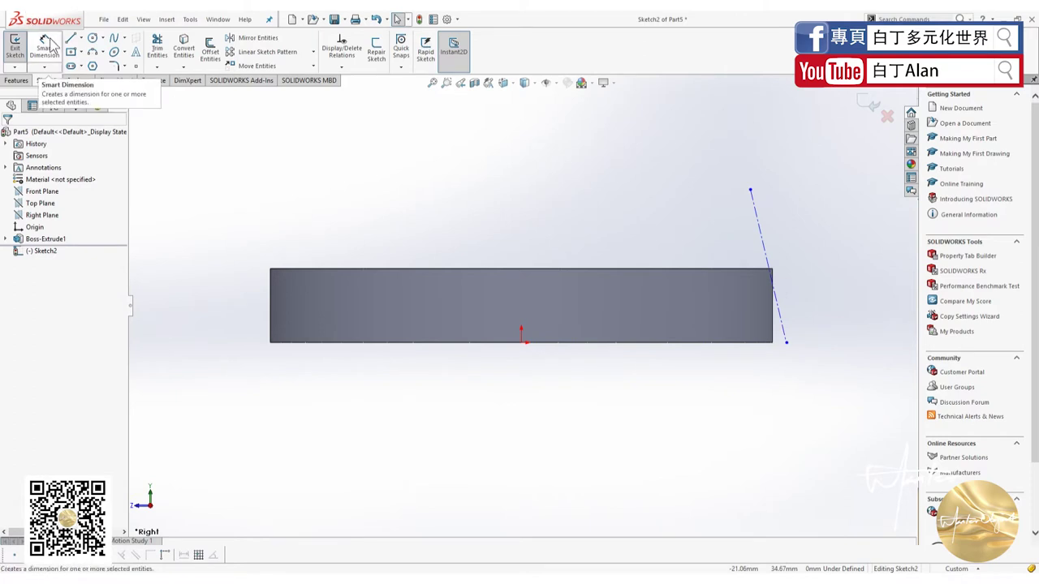
Dimension the line 1 mm from the disc's side and add its 20° angle.
click(50, 44)
click(783, 343)
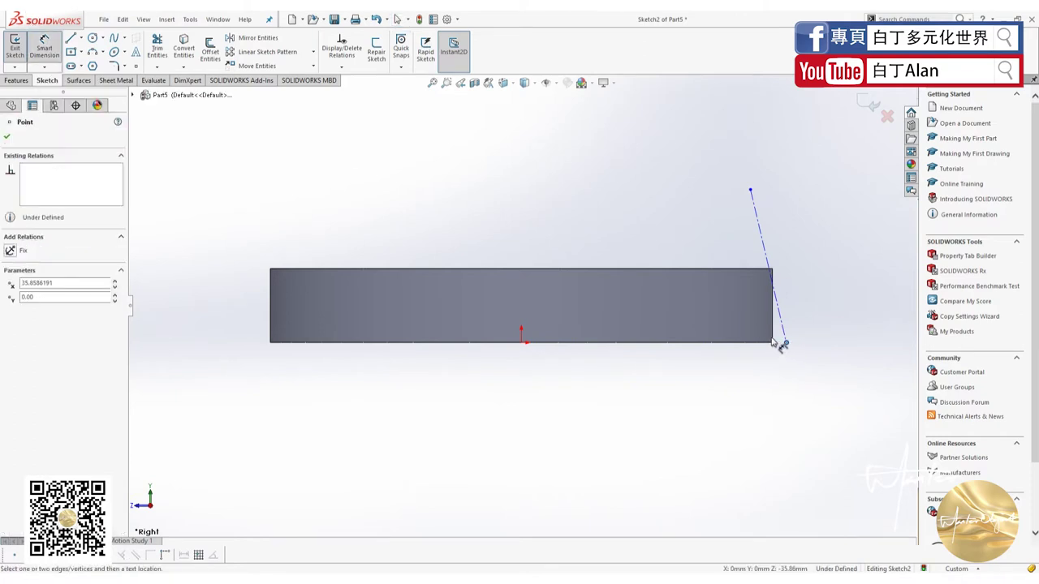
click(778, 327)
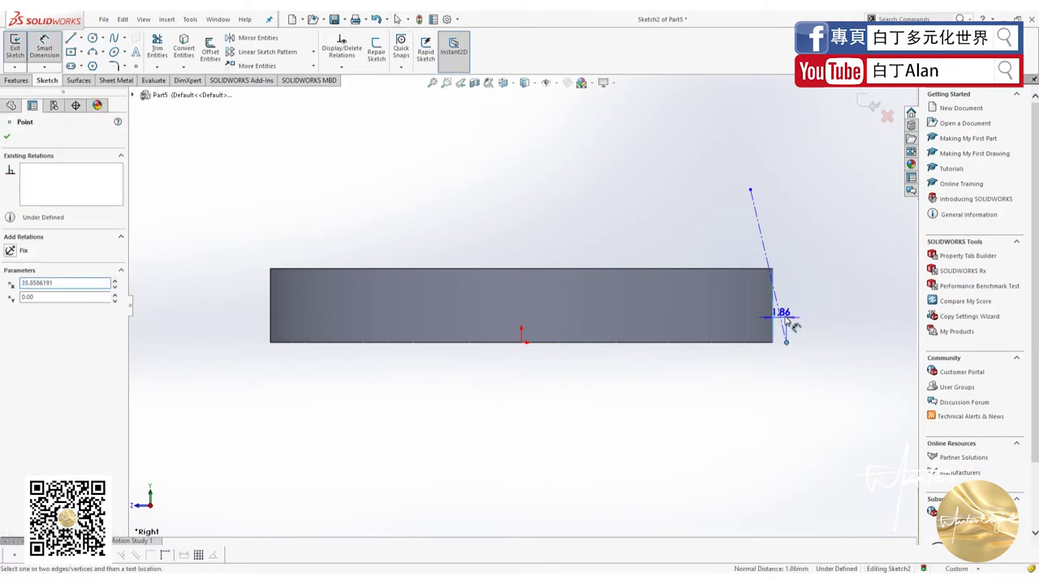
click(807, 316)
text(1.86180667mm)
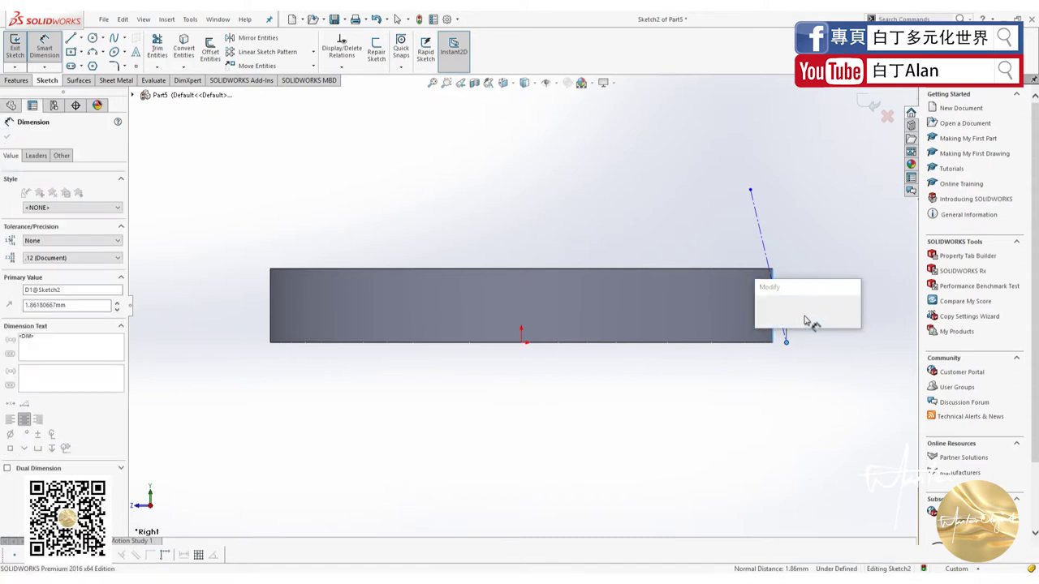
key(Return)
scroll(824, 330, down, 2)
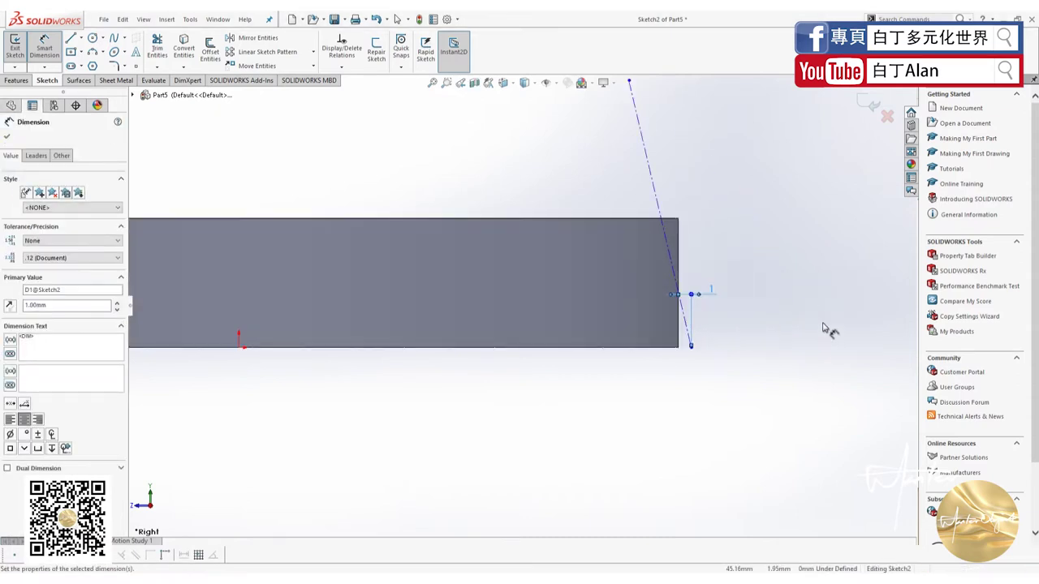
click(669, 247)
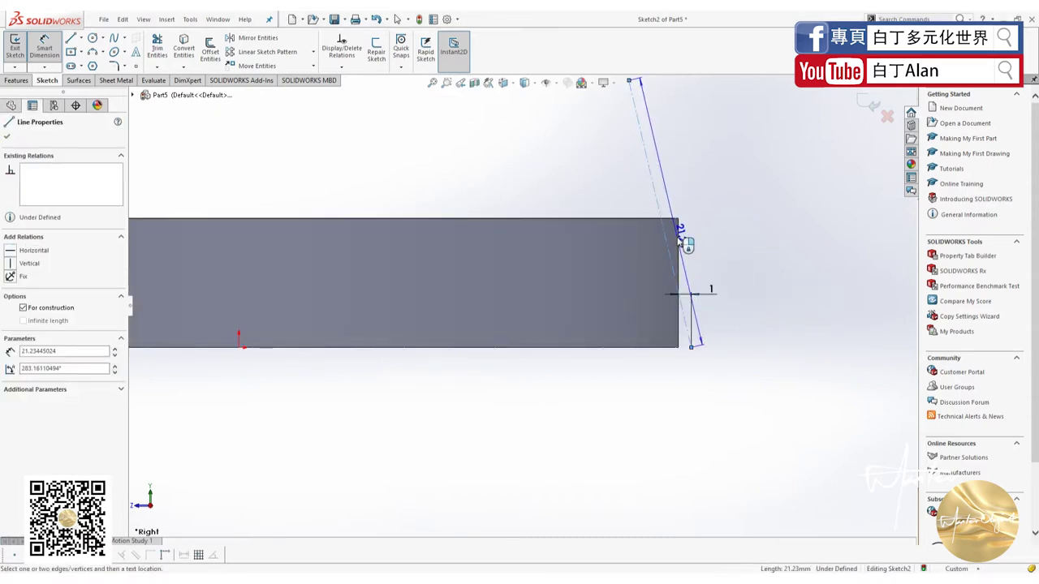
click(682, 219)
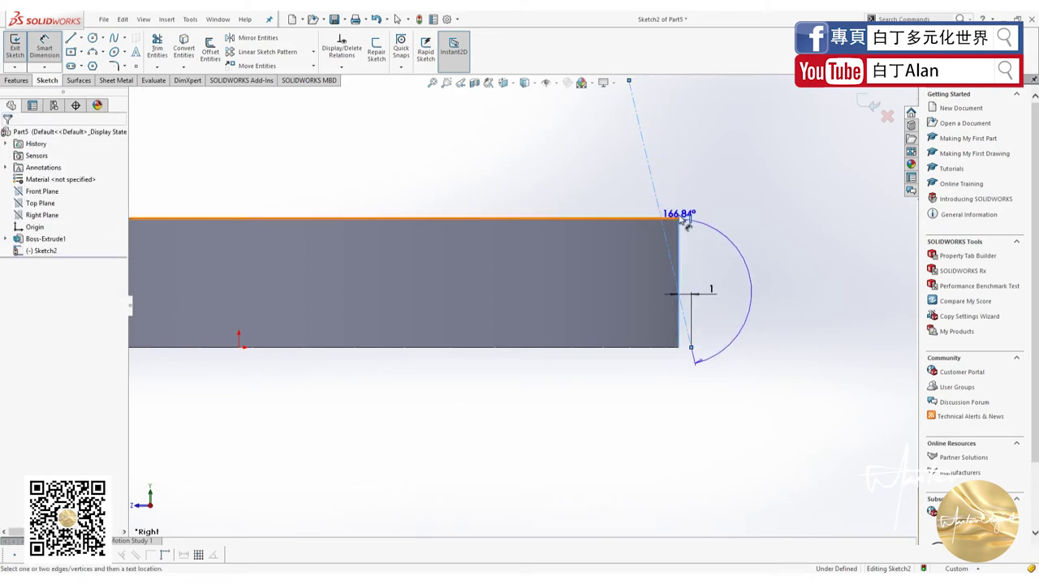
click(677, 192)
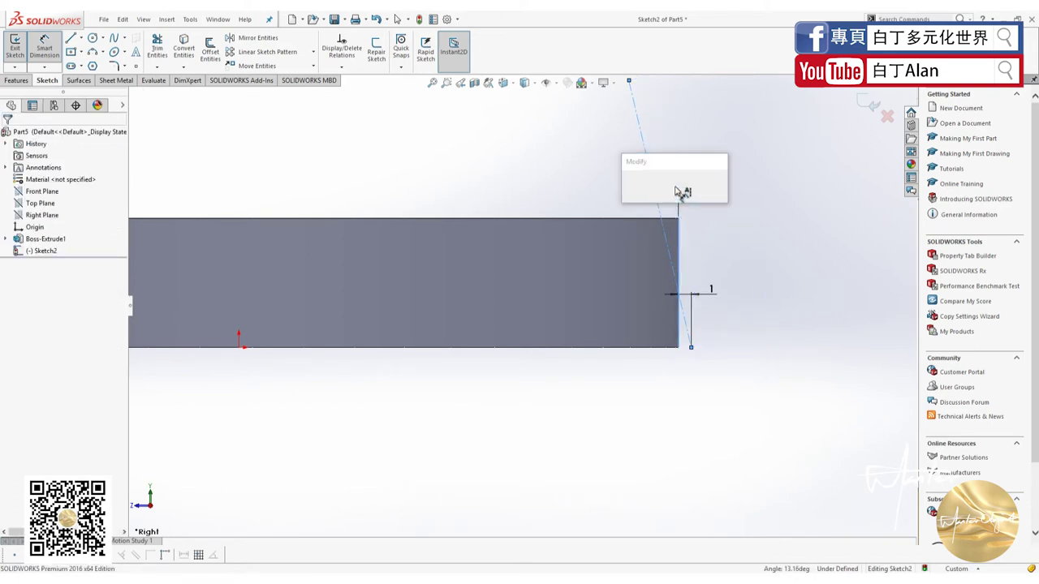
text(20)
key(Return)
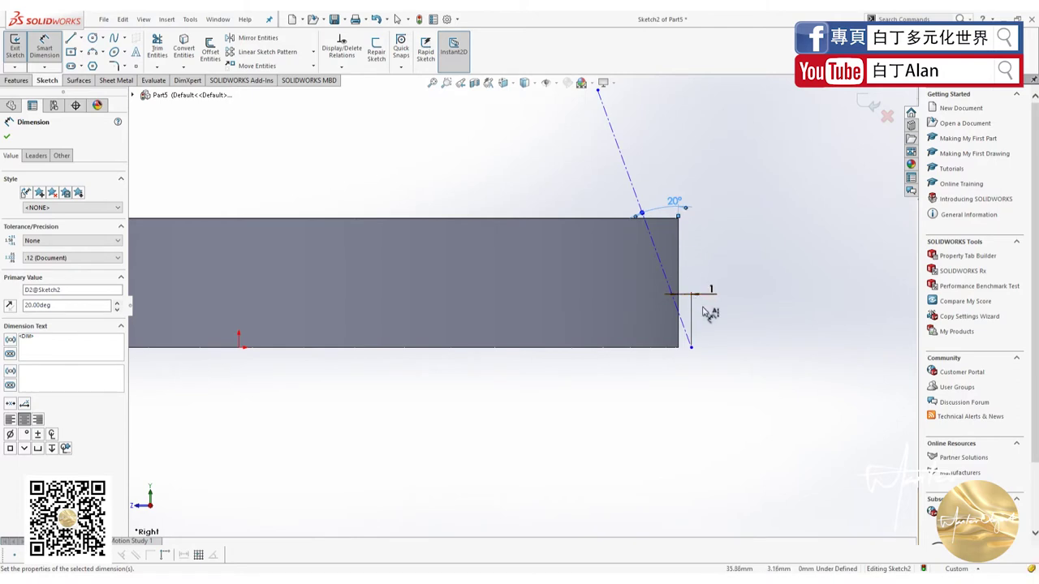
Change the edge offset to 2 mm and return to the normal sketch view.
double_click(673, 202)
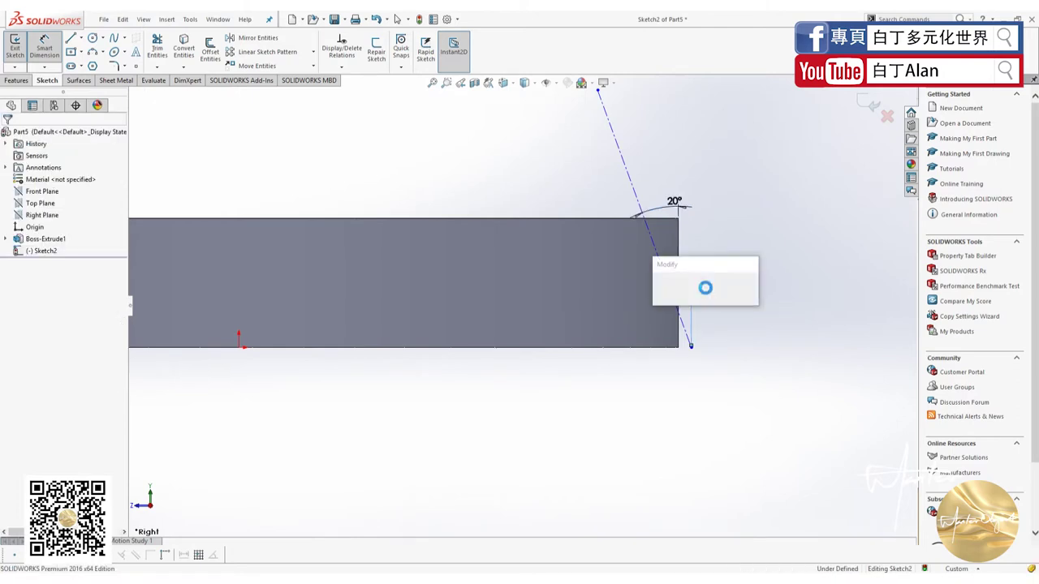
text(2)
key(Return)
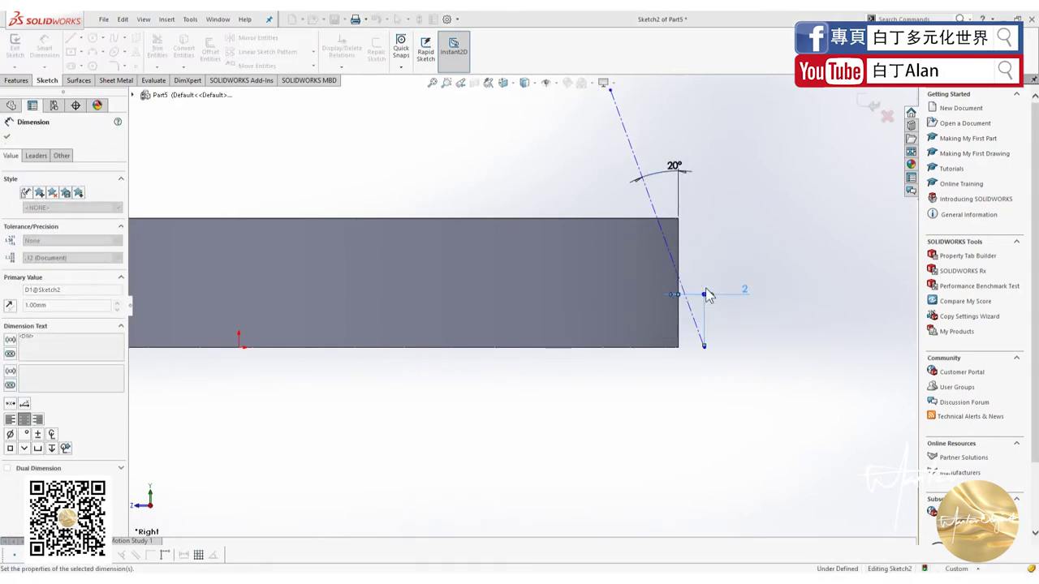
middle_drag(706, 294, 342, 313)
key(ctrl+8)
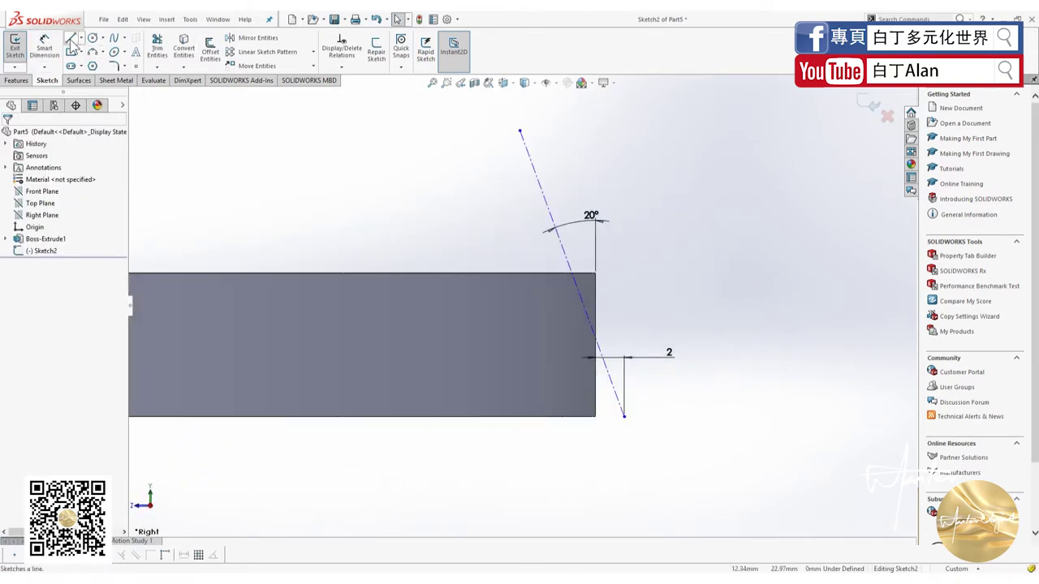
Draw the slot outline along the construction line, running down past the disc.
click(71, 39)
click(520, 129)
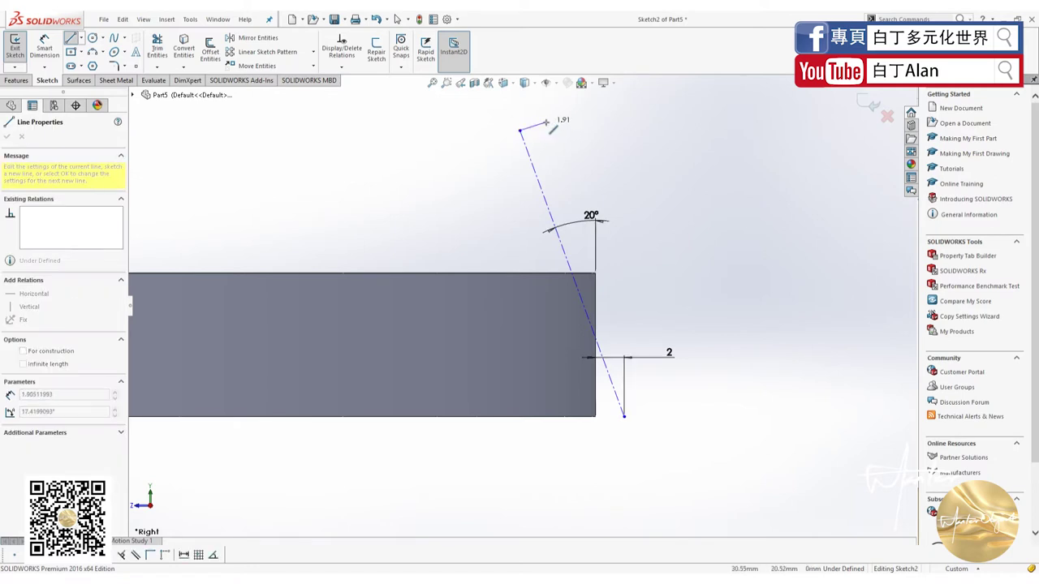
click(546, 122)
click(646, 406)
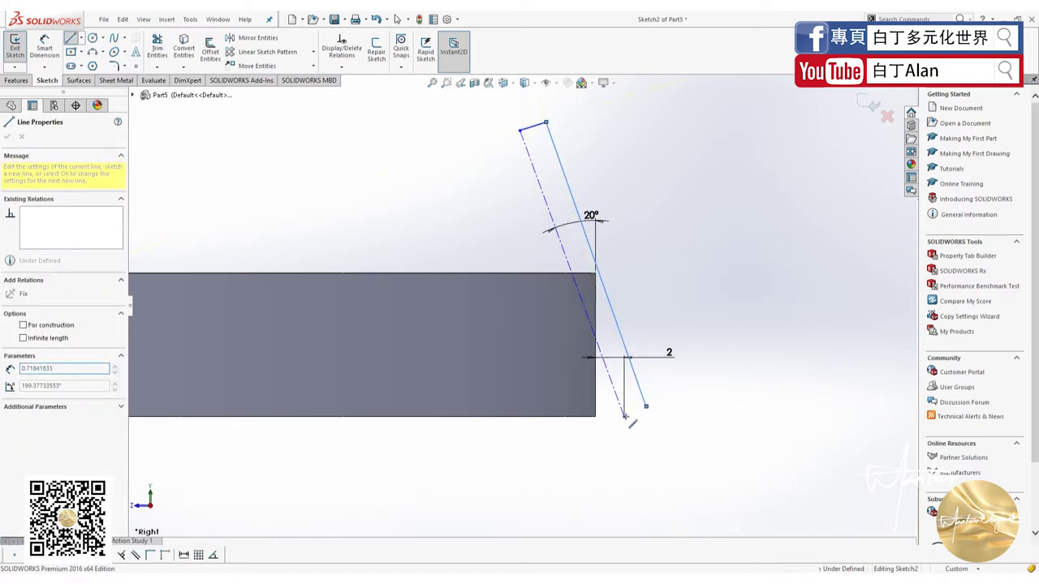
click(624, 416)
key(Escape)
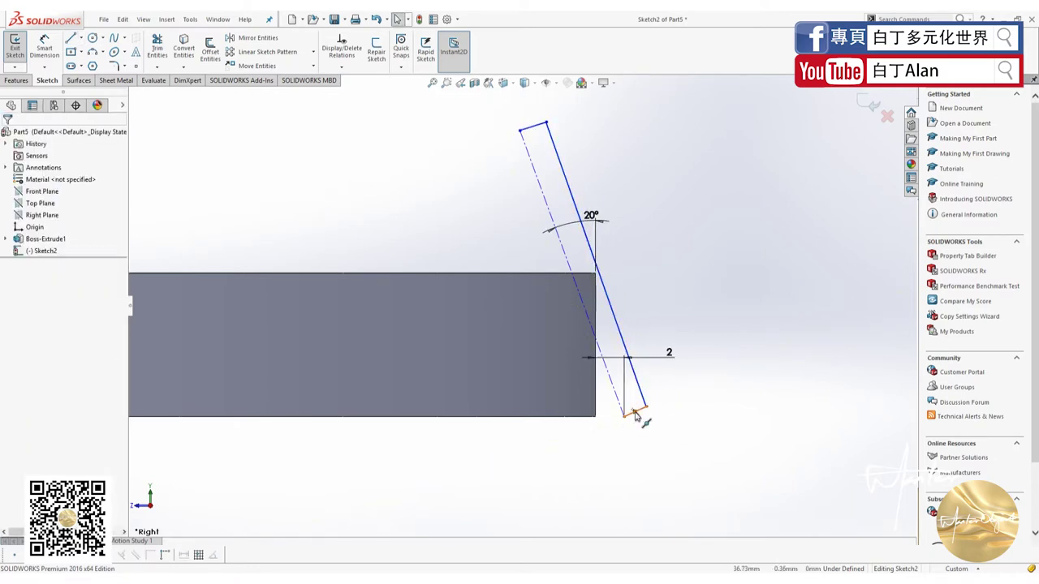
Make the slot's two short end lines parallel.
click(634, 412)
ctrl+click(642, 416)
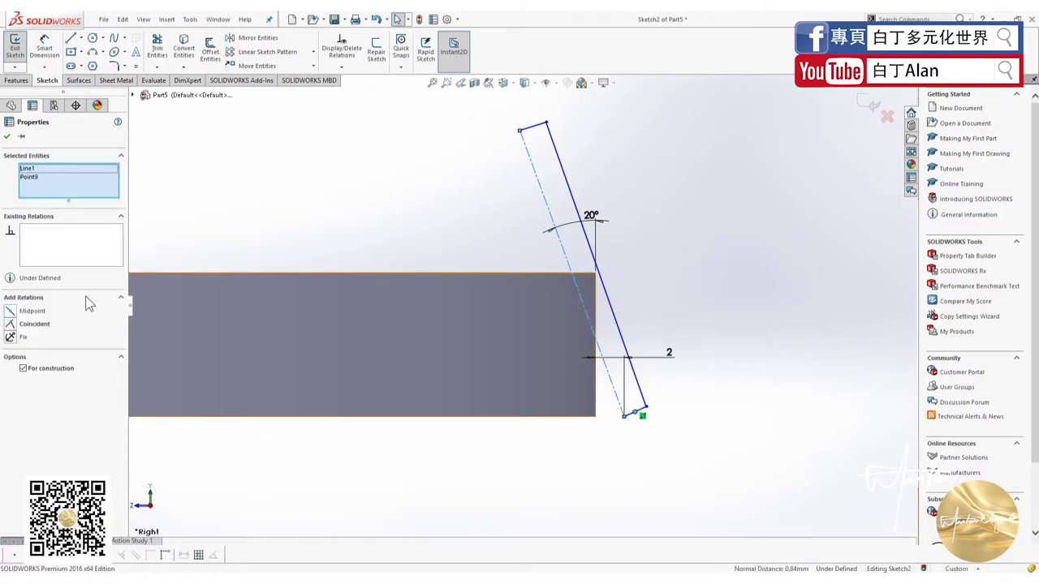
key(Escape)
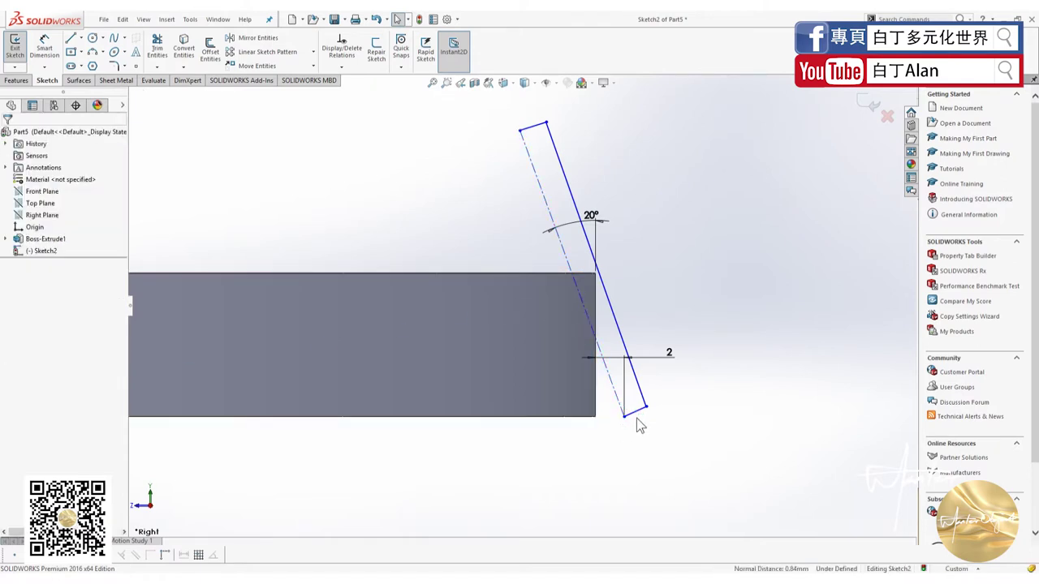
click(622, 410)
ctrl+click(365, 274)
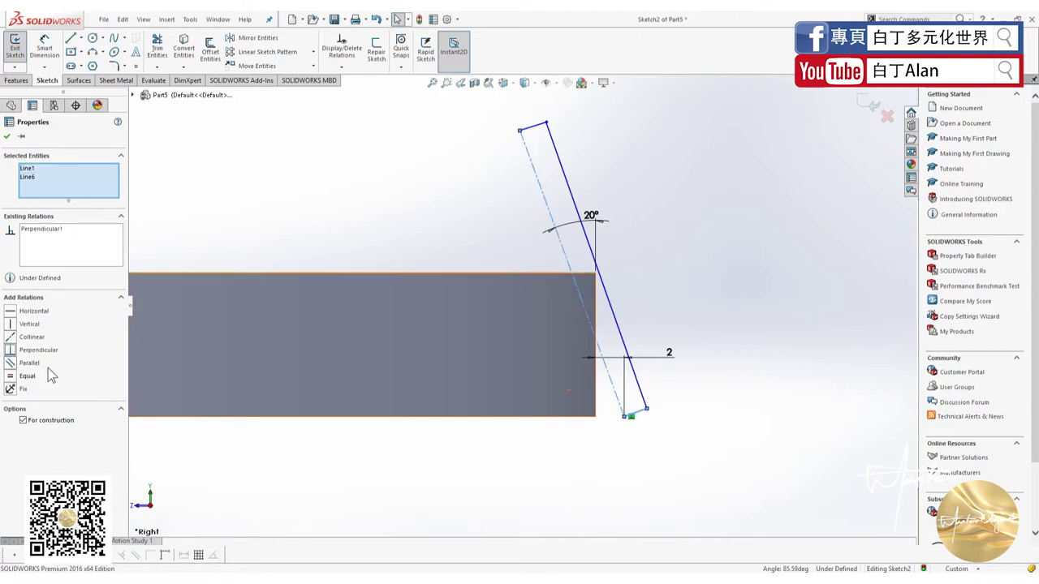
click(551, 463)
click(542, 128)
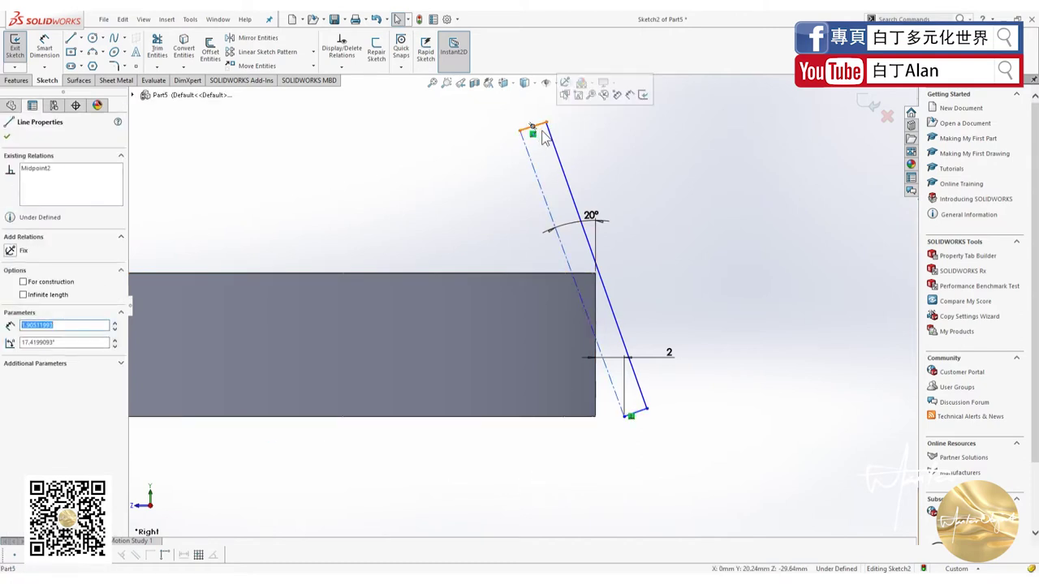
click(562, 136)
click(542, 128)
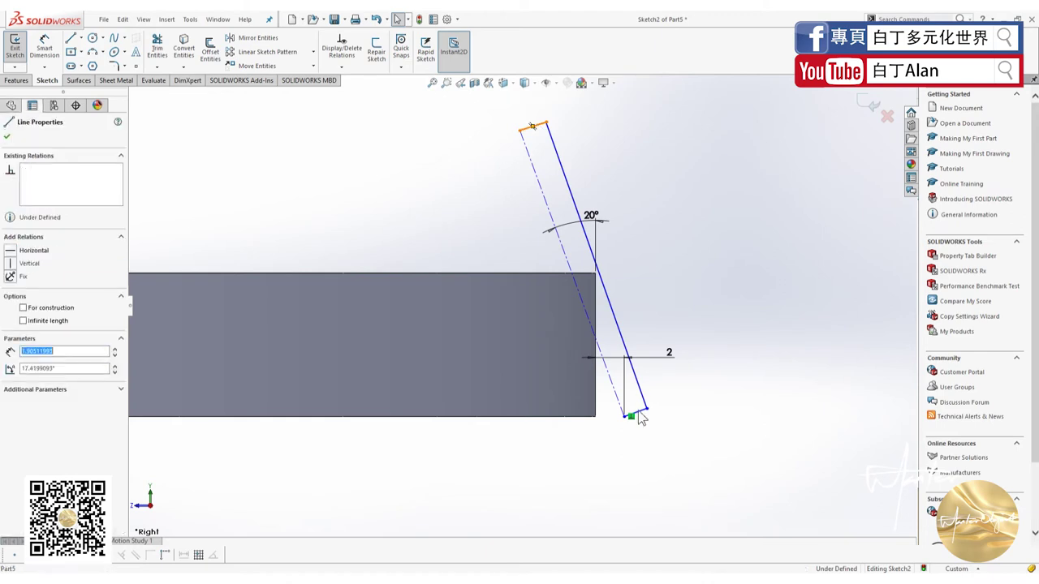
ctrl+click(635, 412)
click(9, 363)
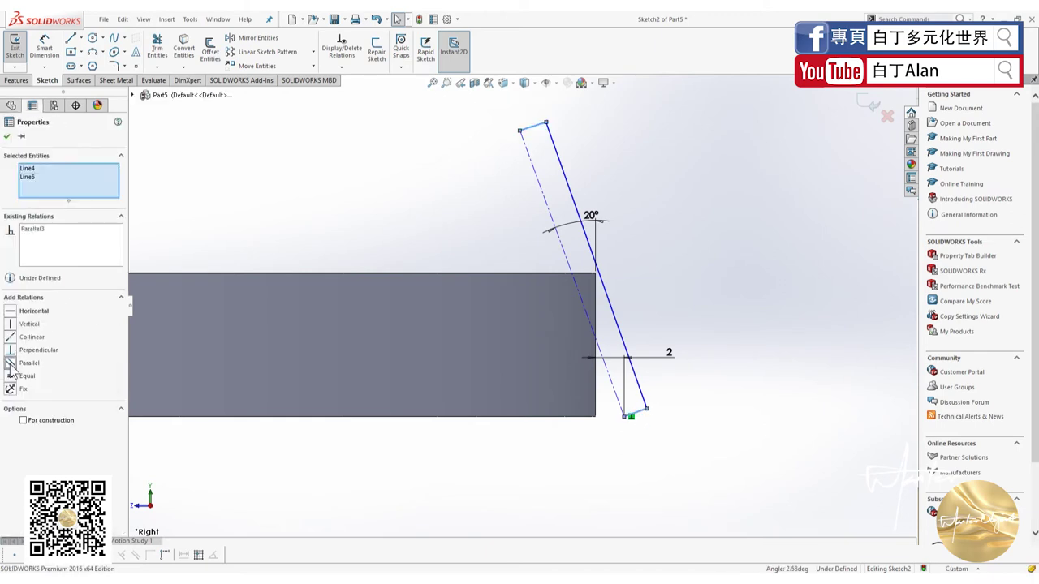
click(509, 209)
Select the long sloped line with the centreline, then clear without adding a relation.
click(565, 183)
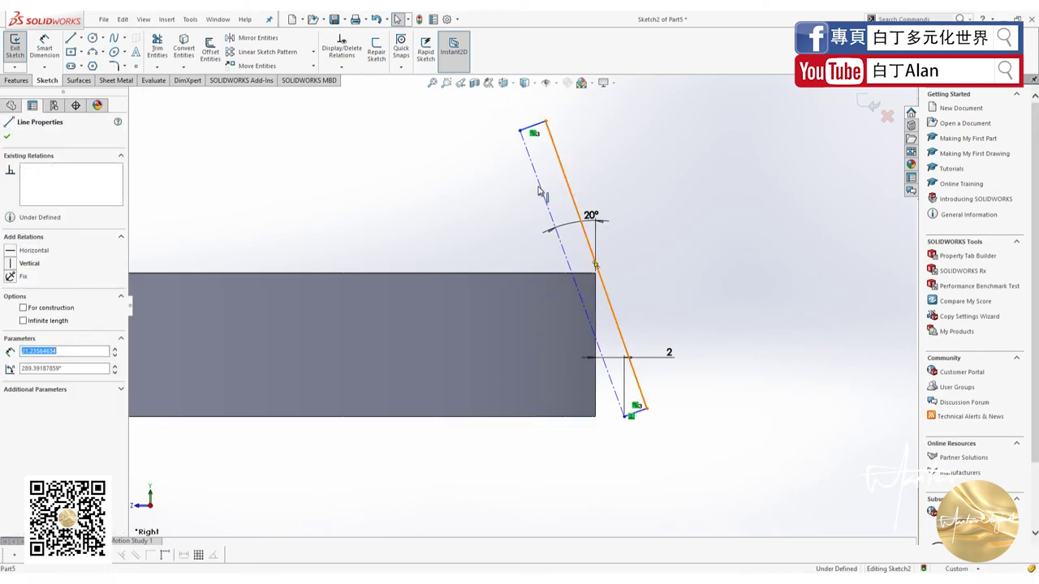
ctrl+click(541, 195)
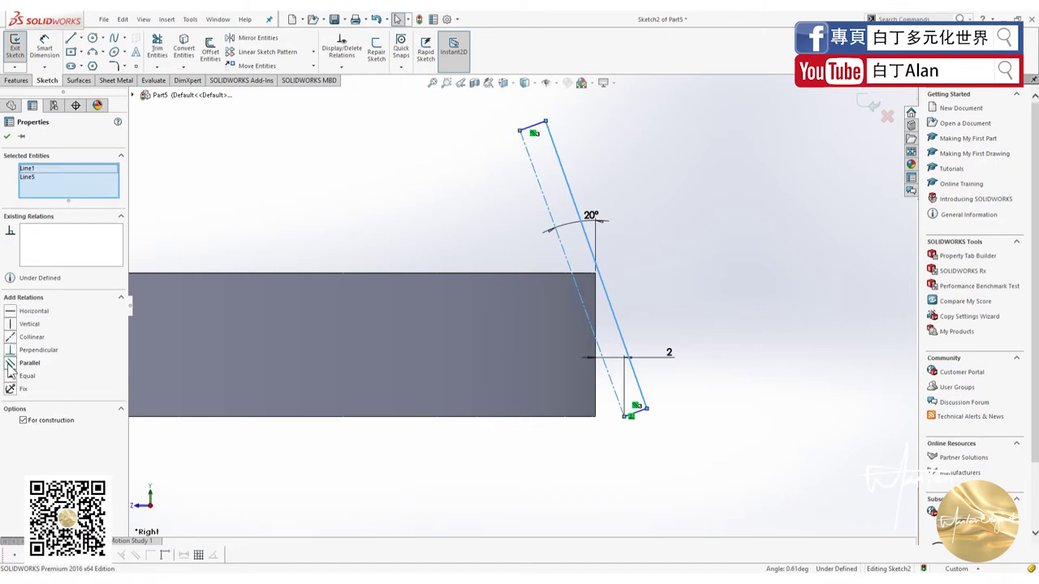
click(311, 205)
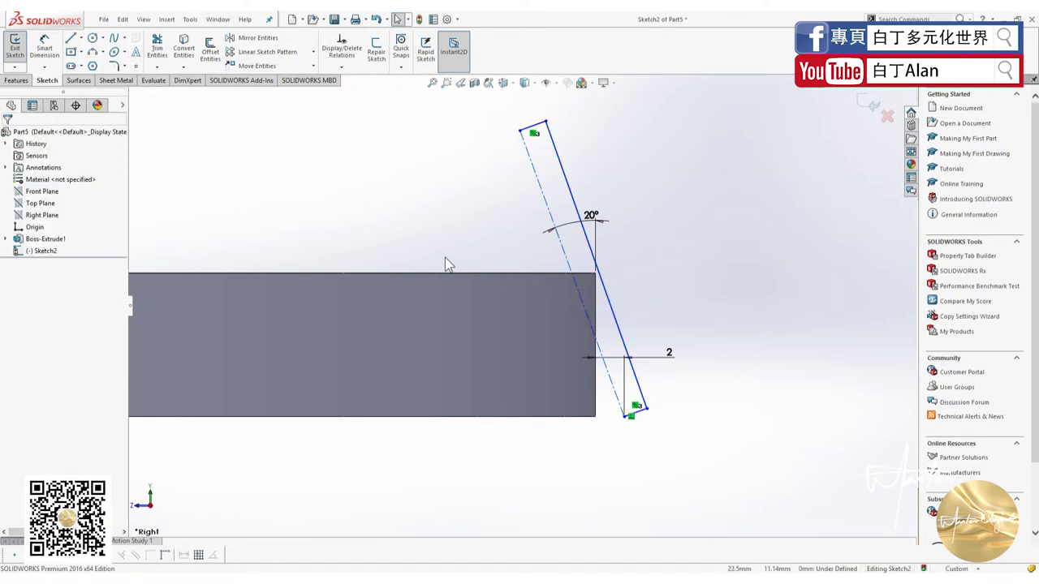
Dimension the short top end line at 1 mm, then revise it to 1.5 mm.
click(45, 47)
click(539, 126)
click(510, 105)
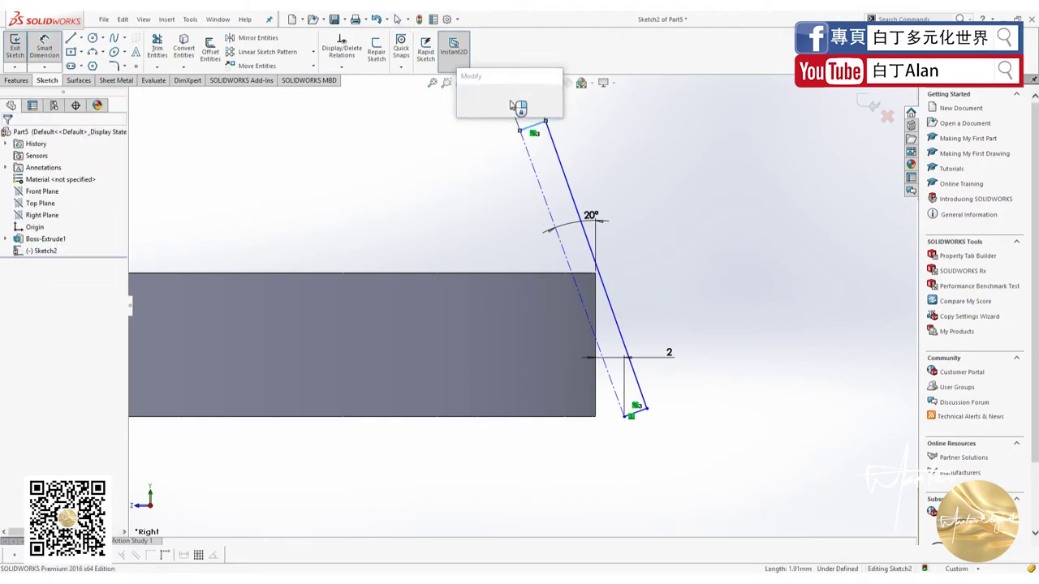
text(1.00mm)
key(Return)
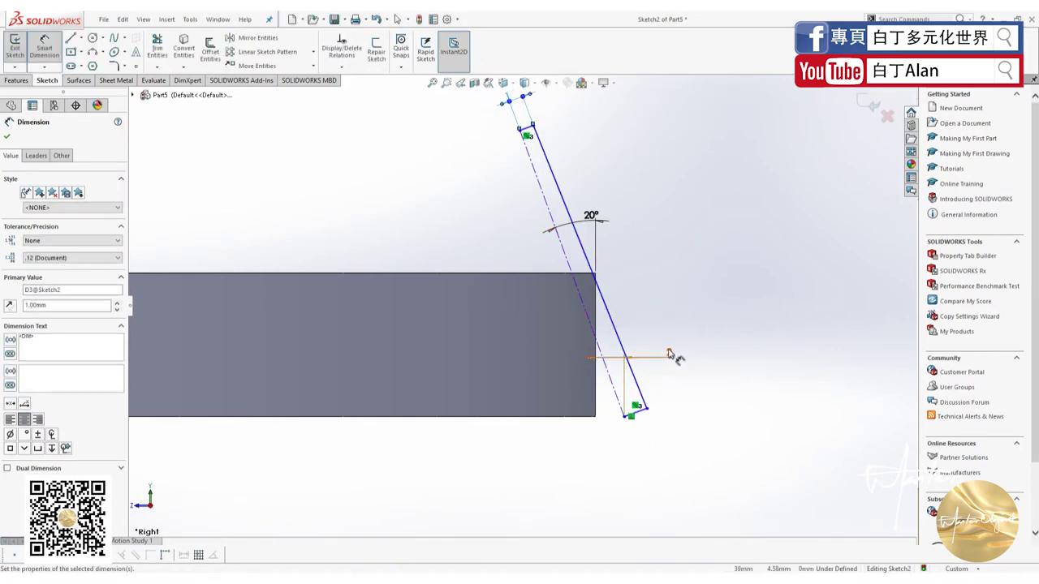
scroll(594, 309, down, 2)
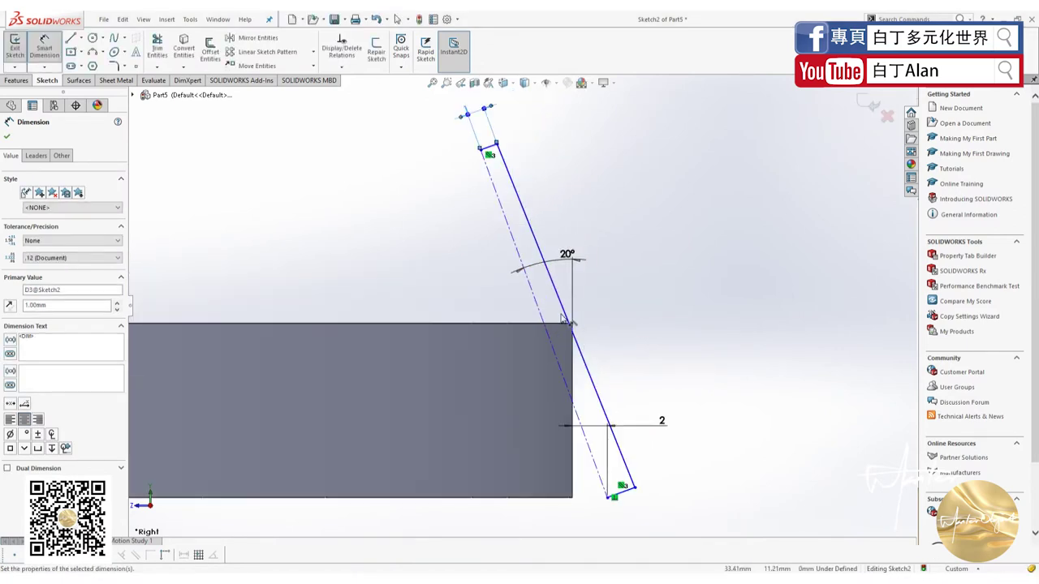
double_click(476, 110)
text(1.5)
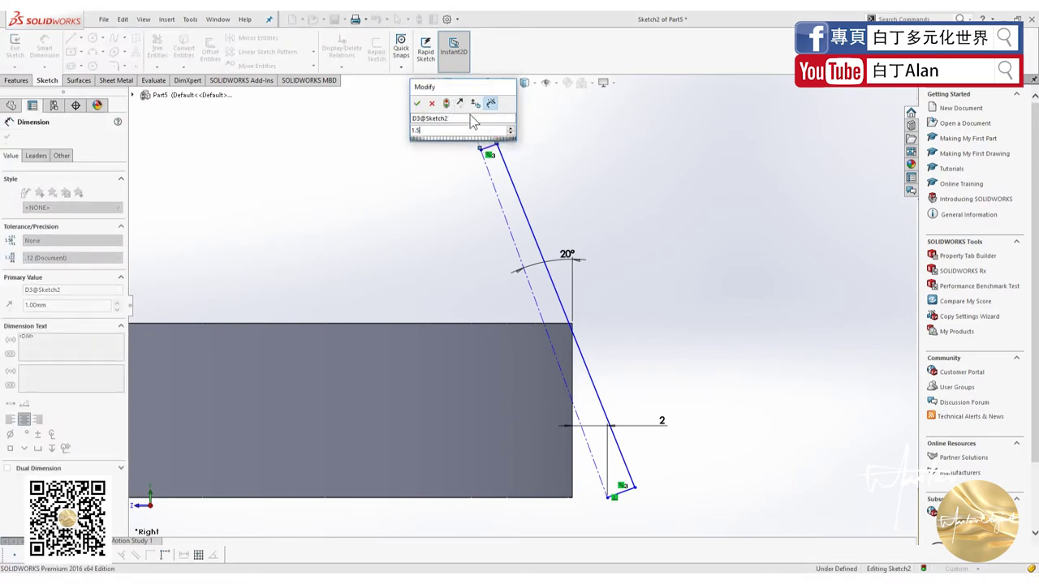
click(421, 102)
click(588, 223)
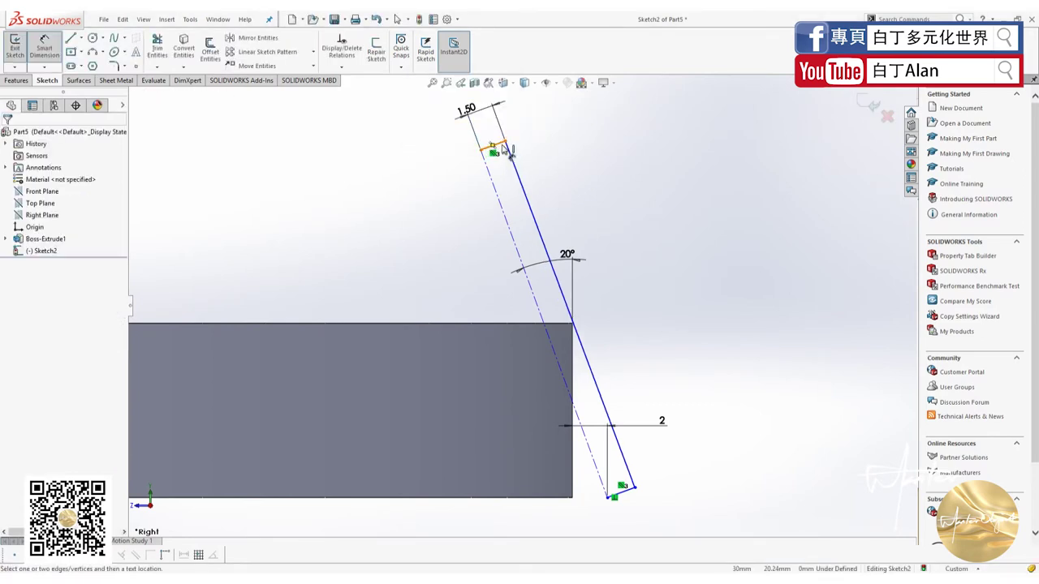
click(508, 182)
key(Escape)
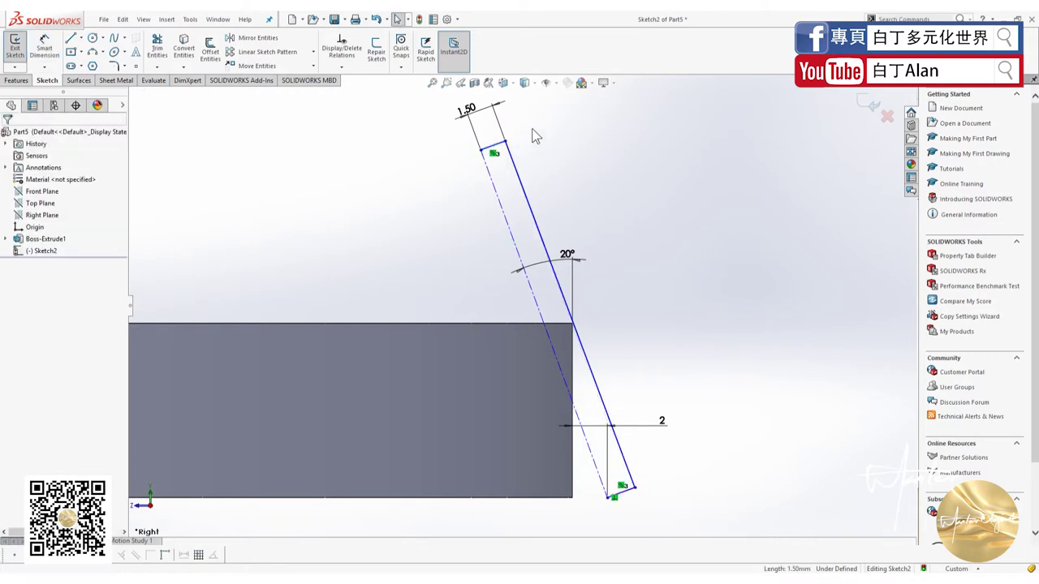
Select both short end lines and change the end width to 1.70 mm.
click(503, 146)
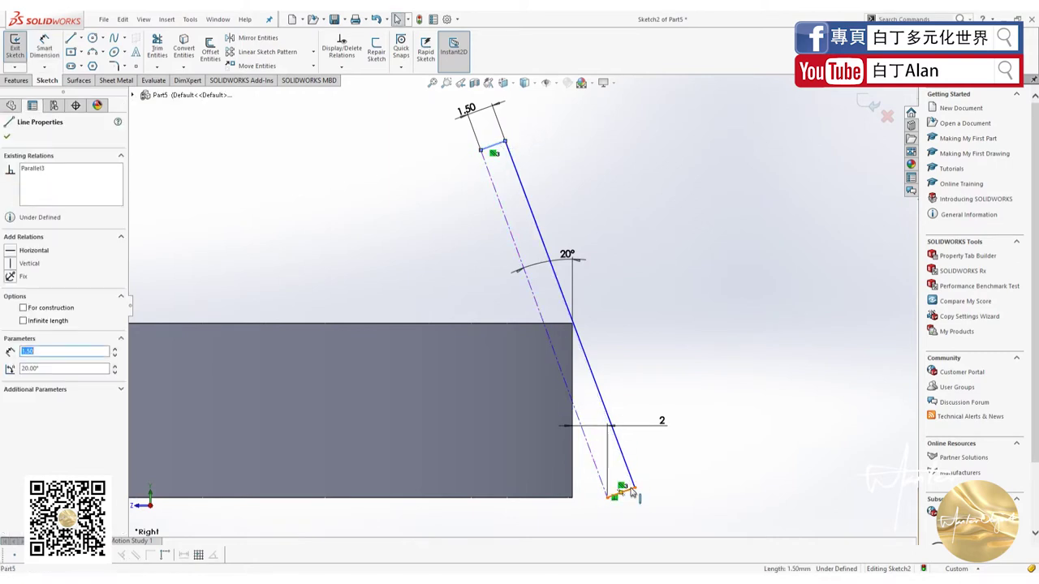
ctrl+click(632, 491)
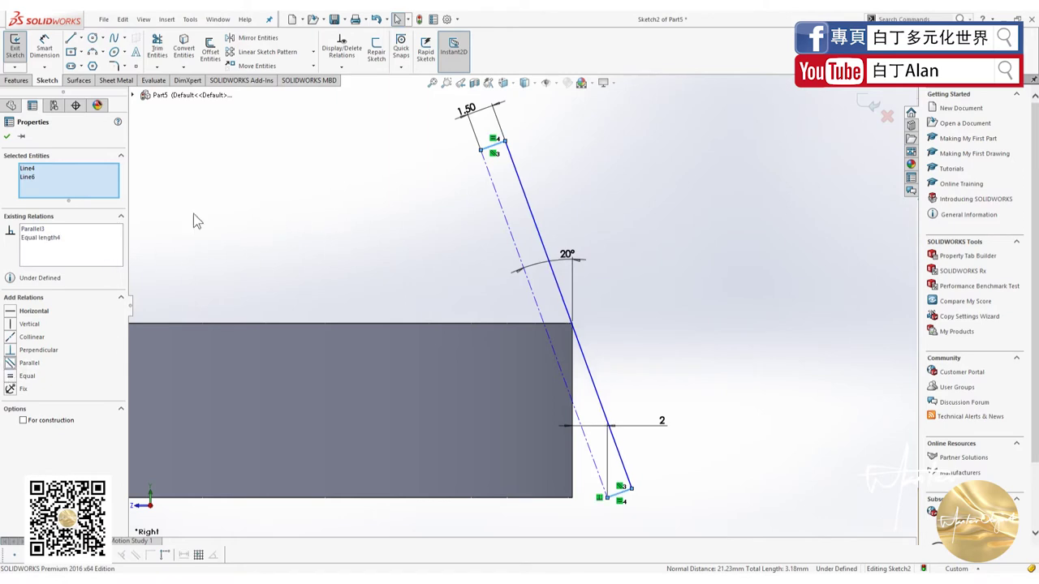
click(465, 119)
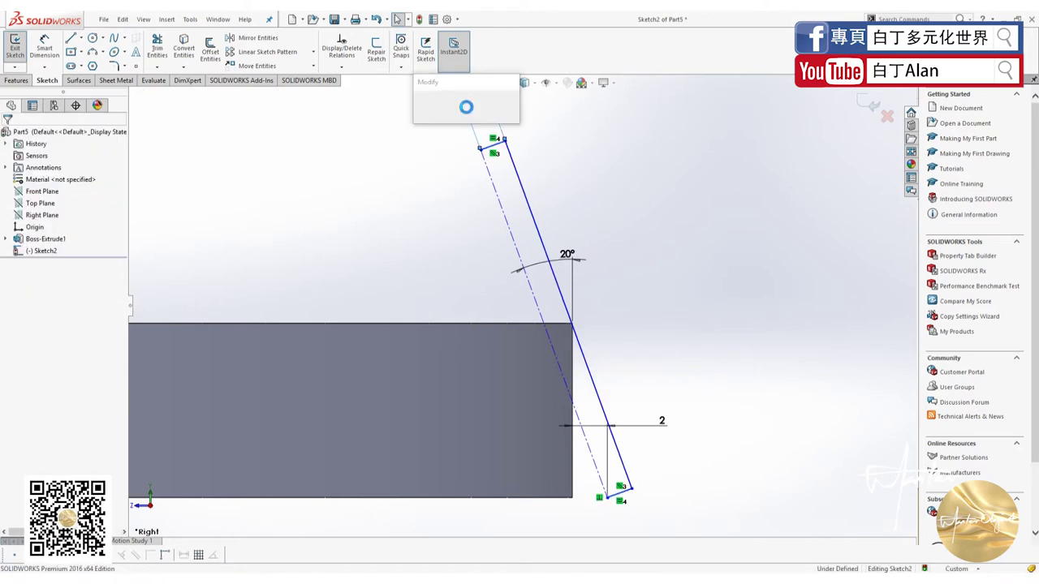
text(1.7)
key(Return)
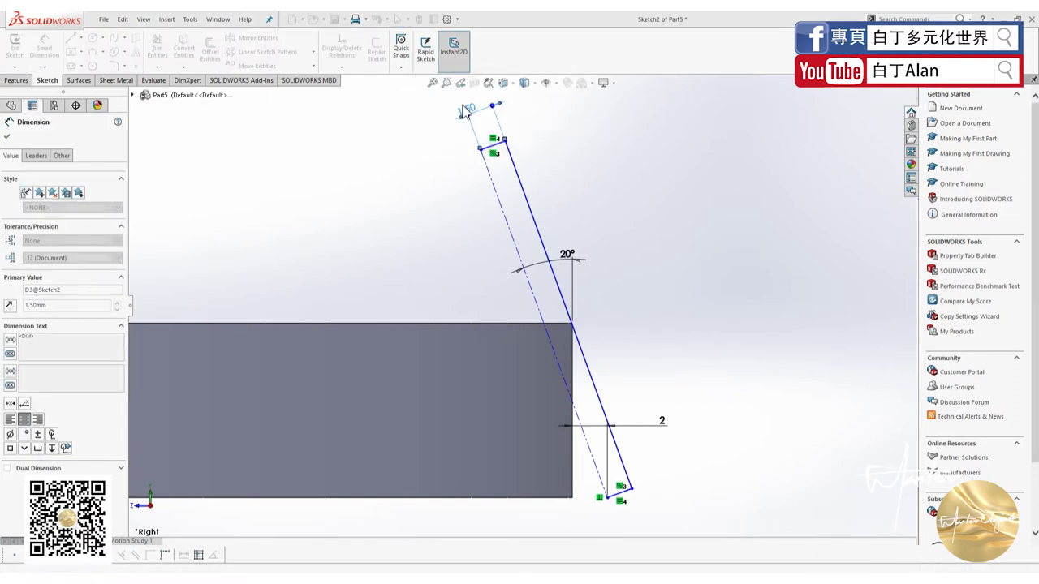
Exit the slot sketch, keeping the changes.
click(887, 116)
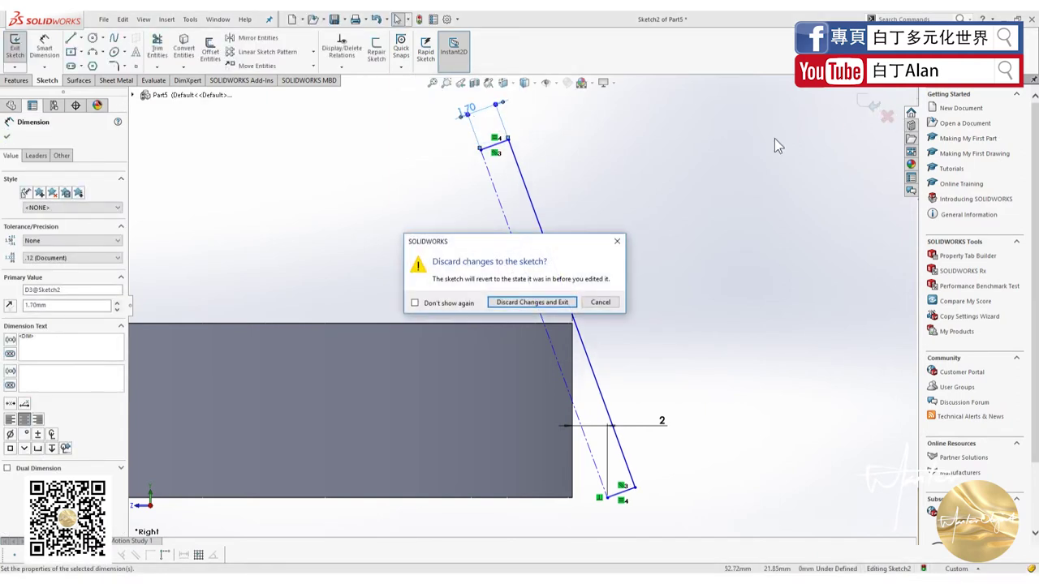
click(619, 302)
click(870, 103)
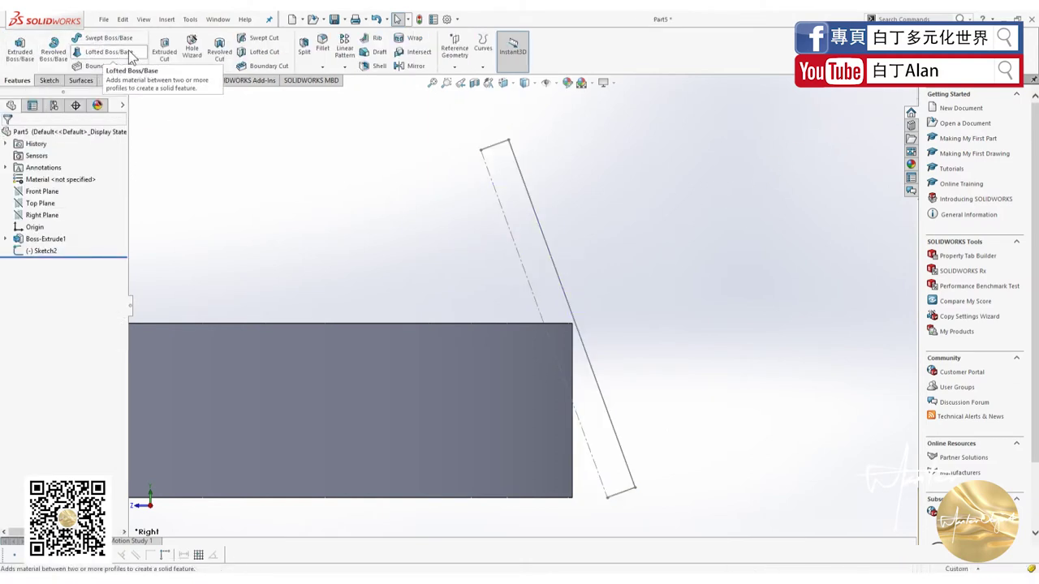
Trial a Revolved Boss on Sketch2, let it auto-close, then cancel the revolve.
click(65, 53)
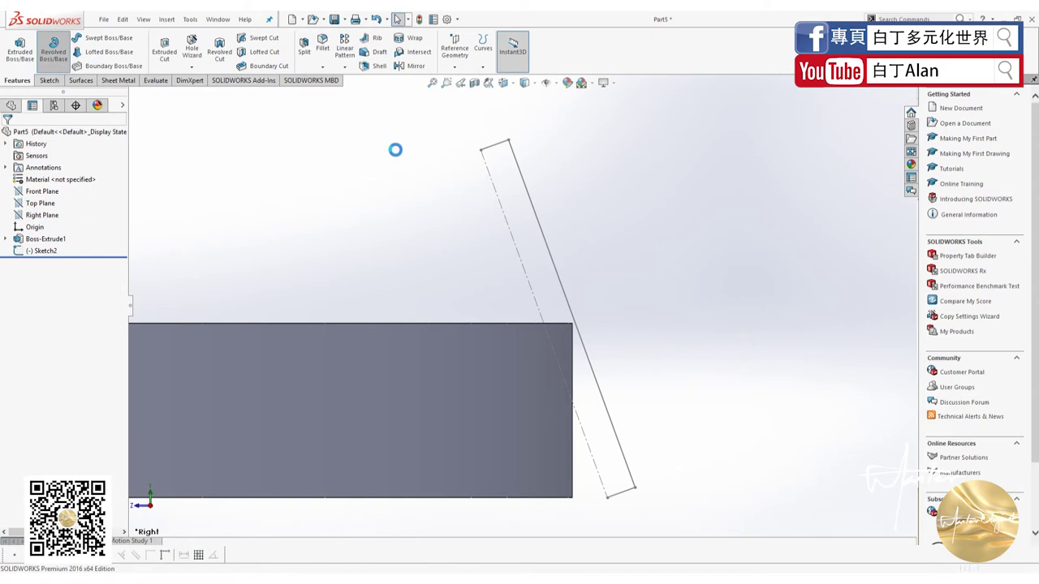
click(520, 166)
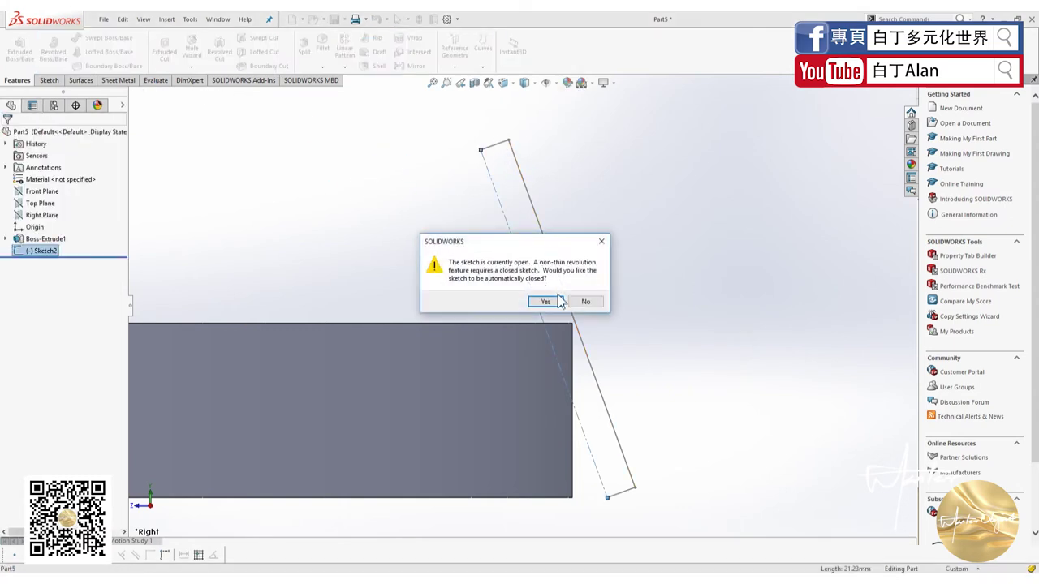
click(545, 301)
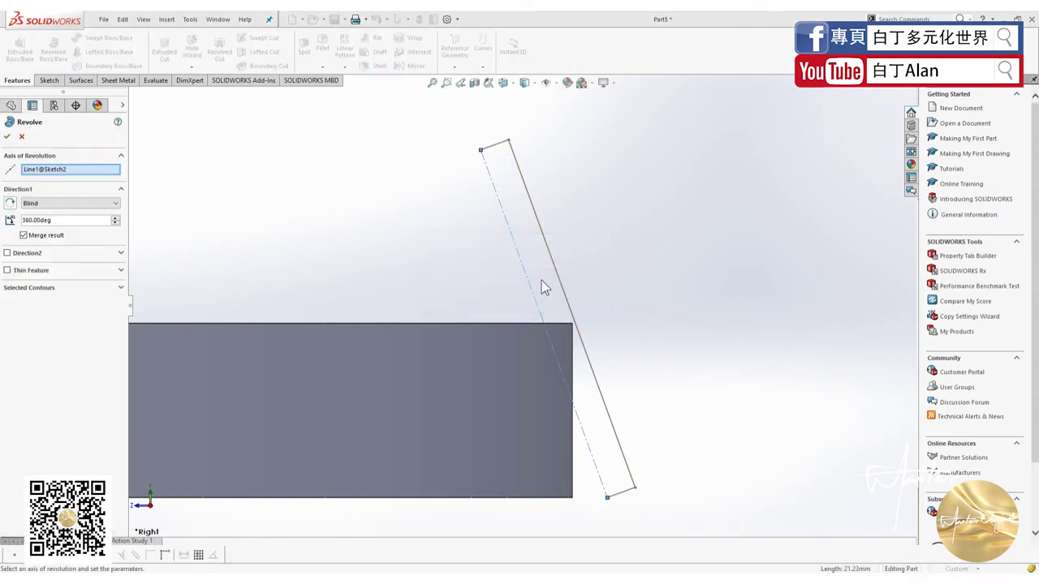
key(ctrl+7)
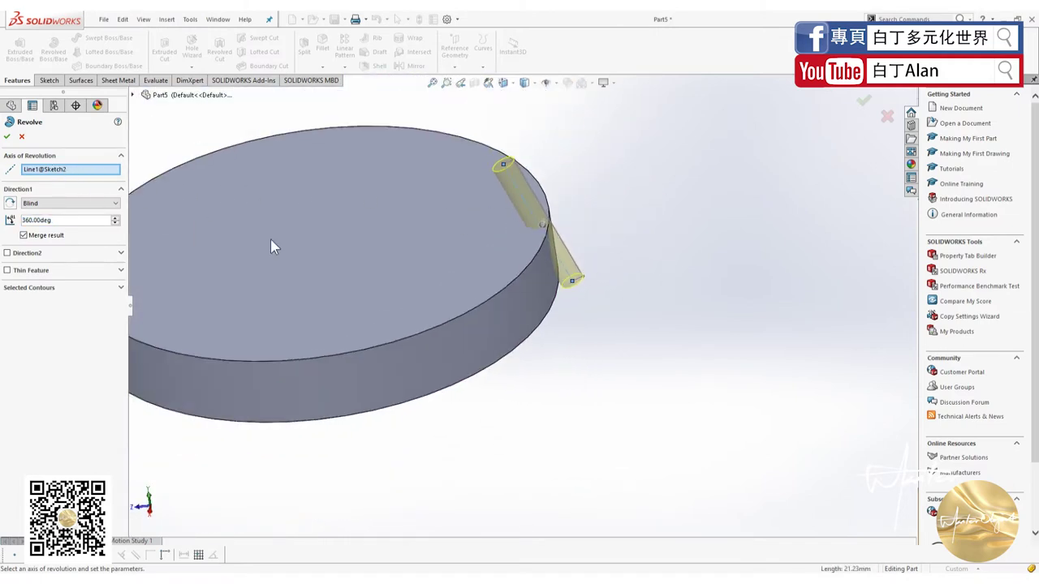
click(22, 136)
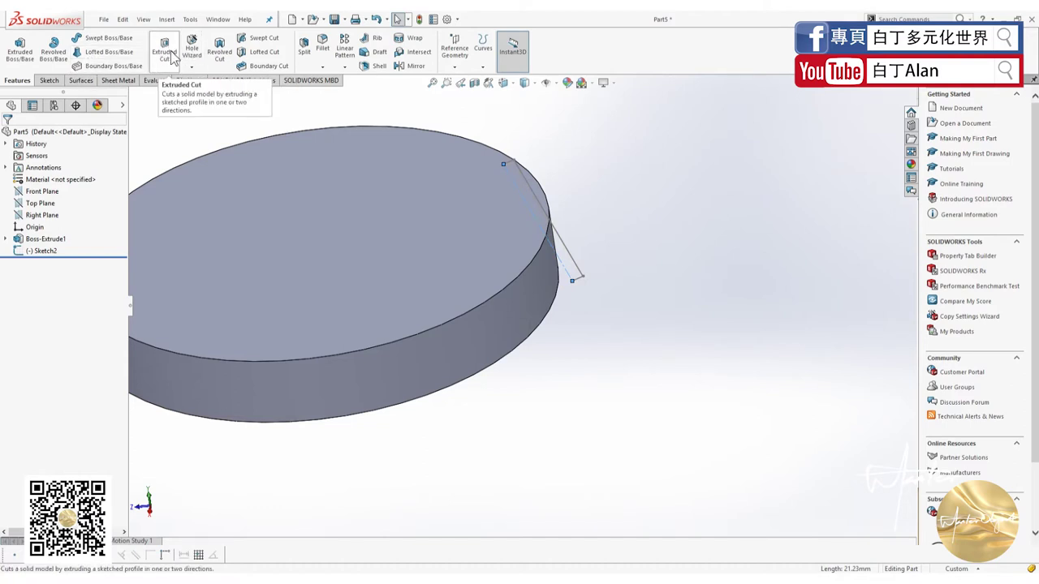
Make a 360° revolved cut about Line1@Sketch2 and orbit to inspect the rim notch.
click(221, 55)
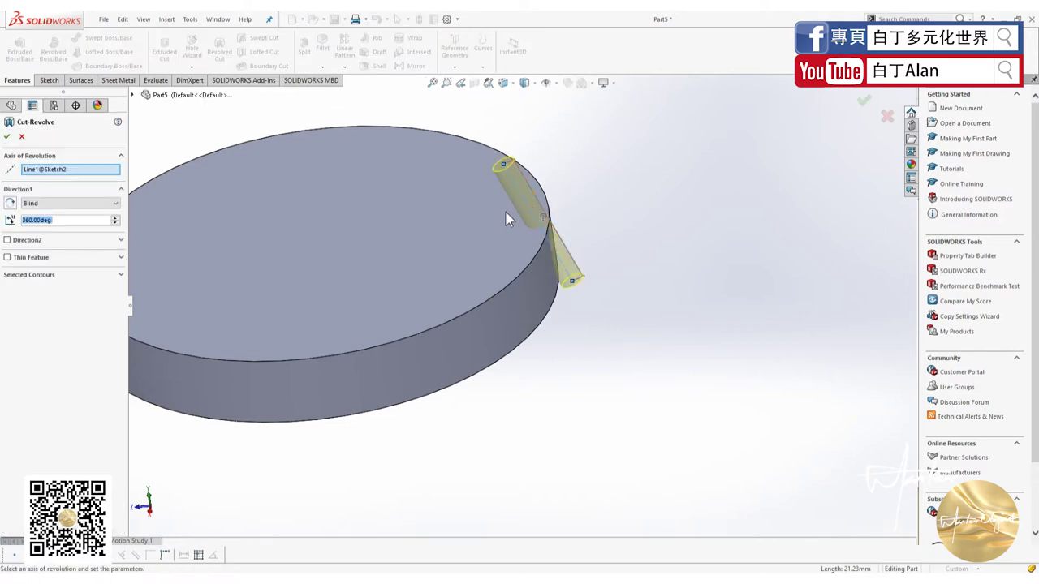
click(7, 136)
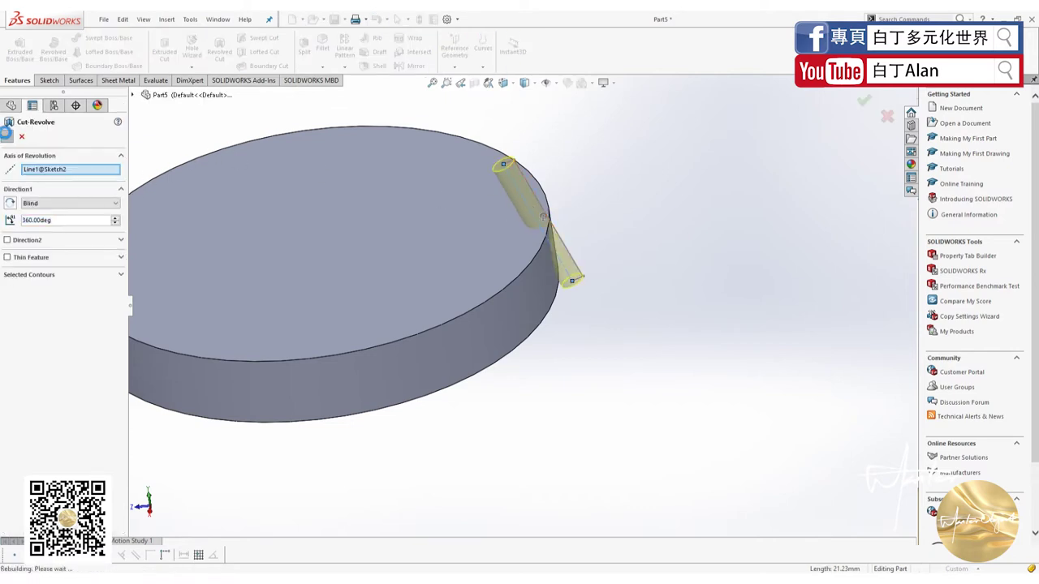
middle_drag(613, 324, 563, 348)
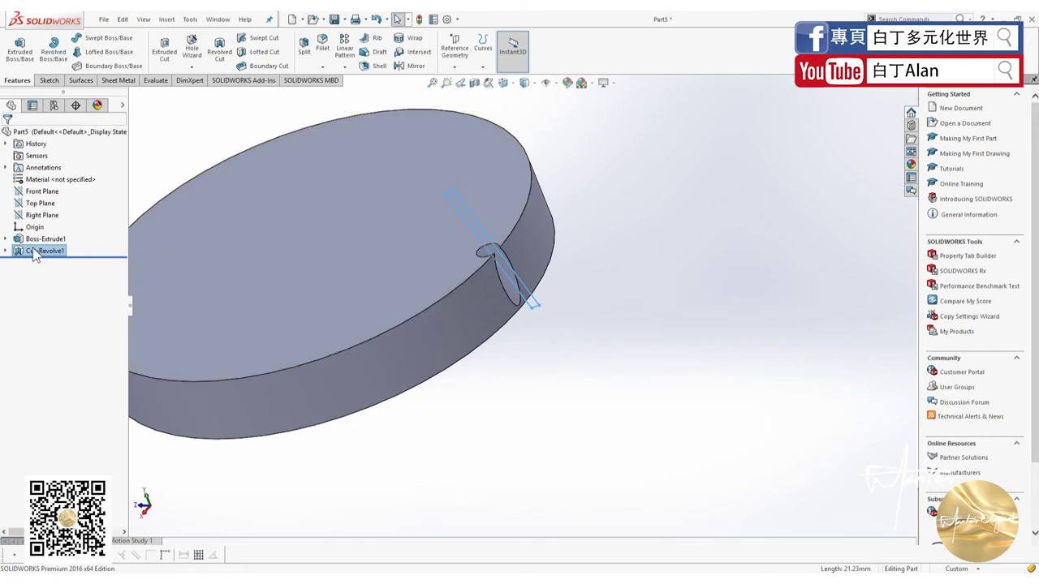
middle_drag(278, 295, 443, 328)
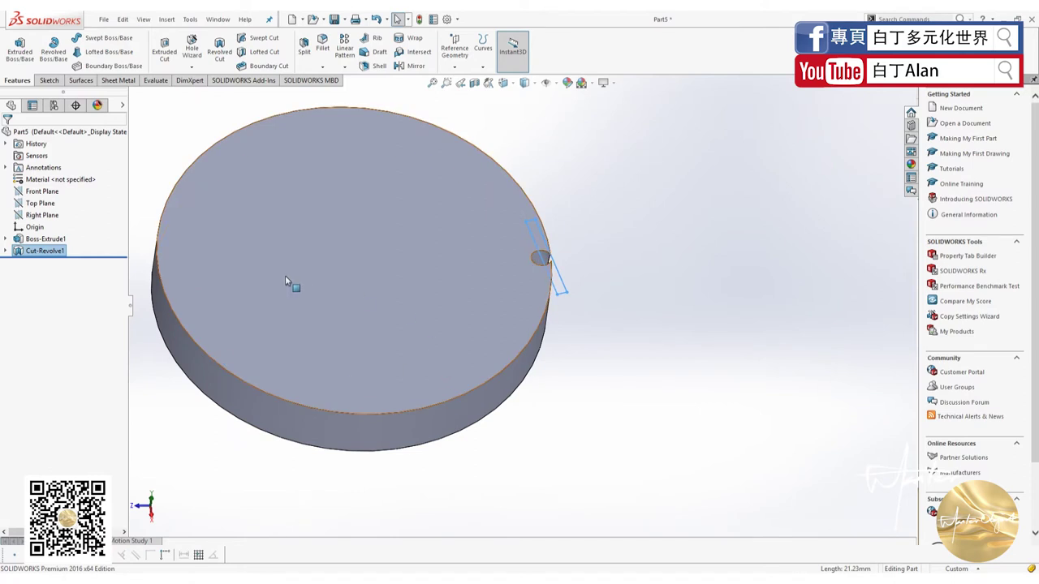
scroll(430, 313, up, 2)
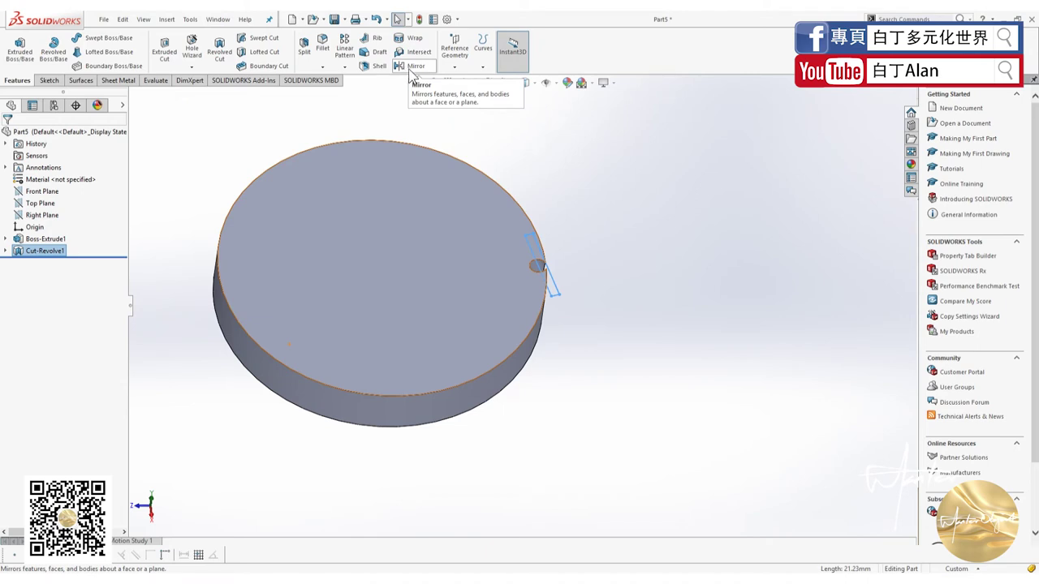
click(345, 67)
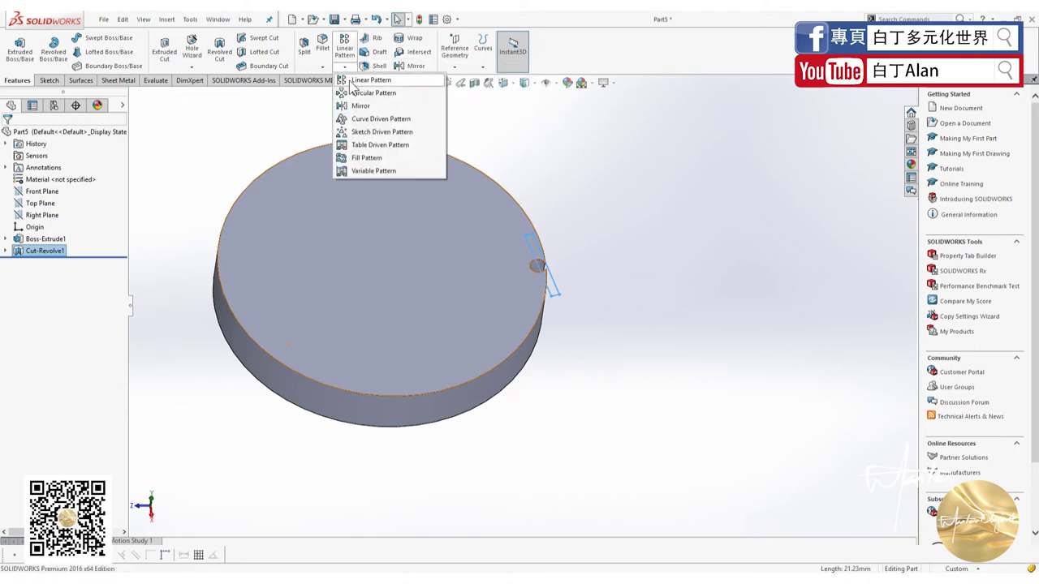
click(353, 82)
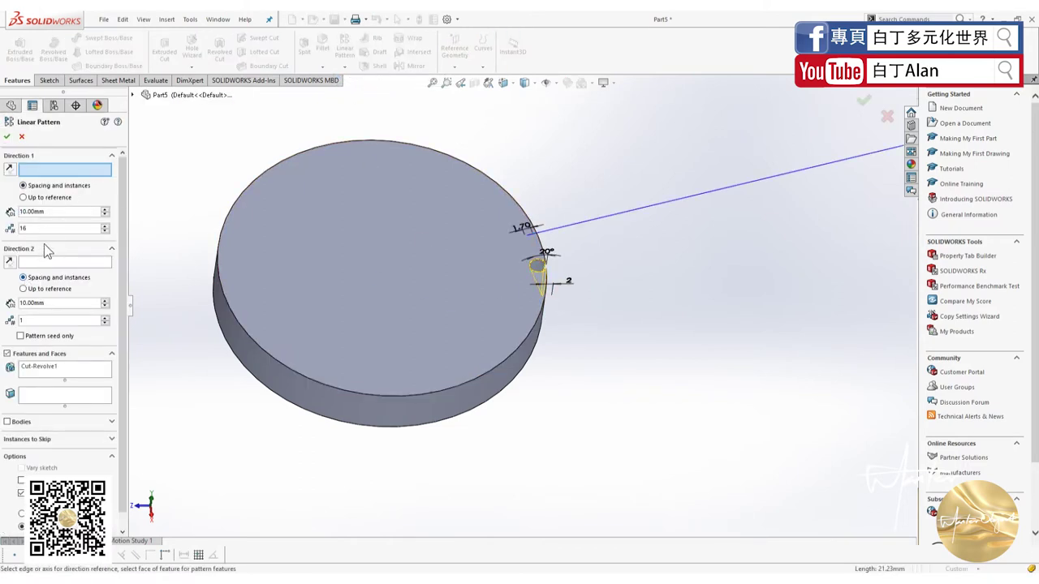
scroll(421, 327, up, 5)
scroll(421, 327, up, 3)
scroll(440, 390, up, 2)
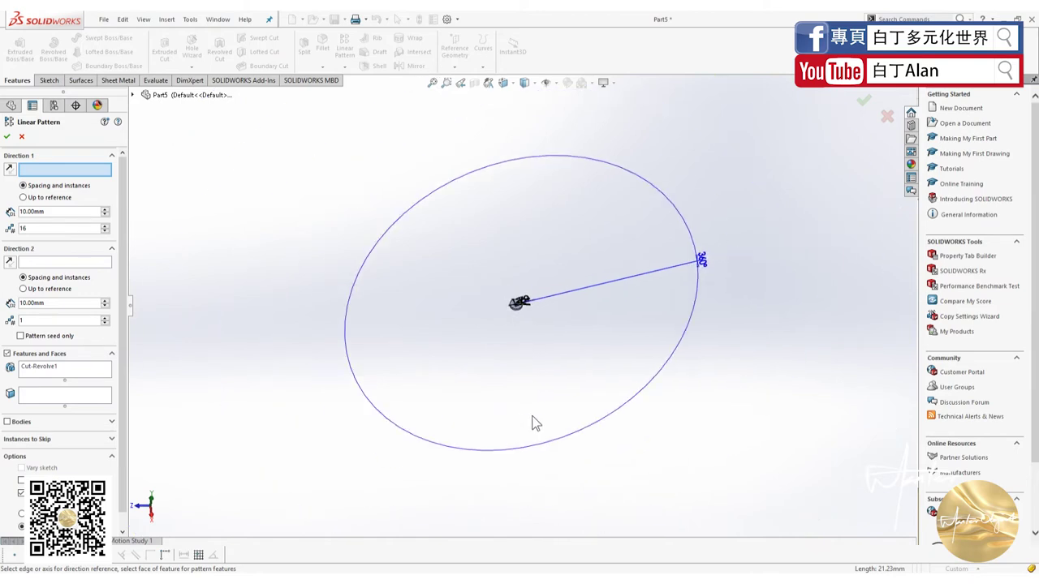
scroll(533, 422, down, 1)
scroll(587, 332, down, 3)
scroll(385, 273, down, 2)
scroll(452, 299, down, 3)
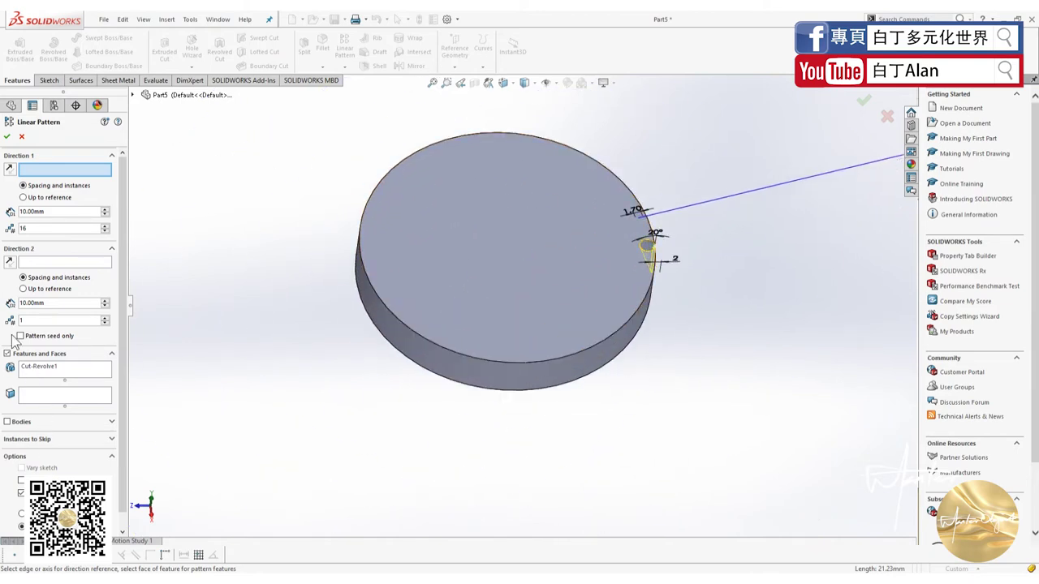
click(37, 265)
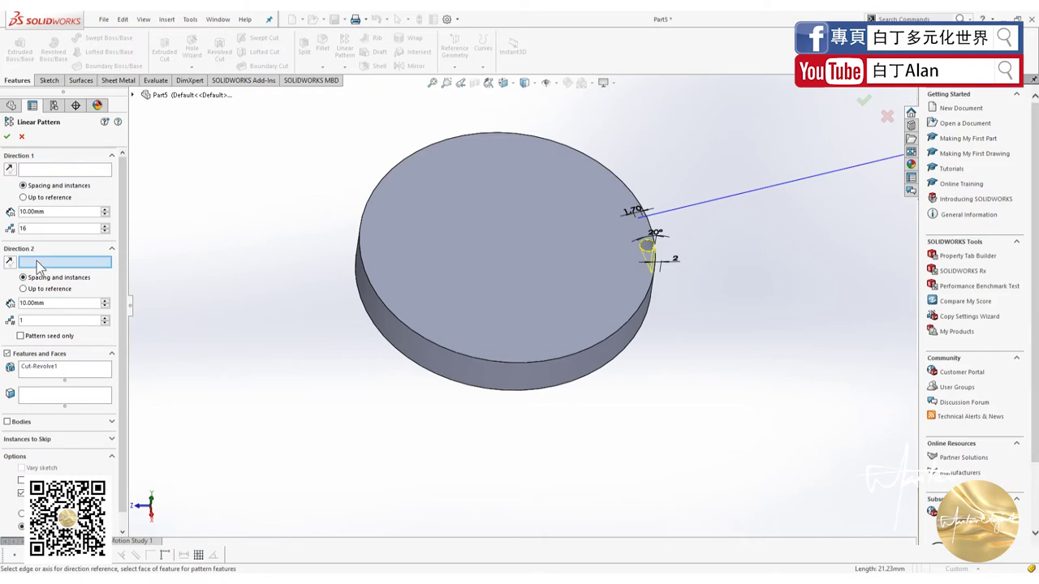
click(21, 138)
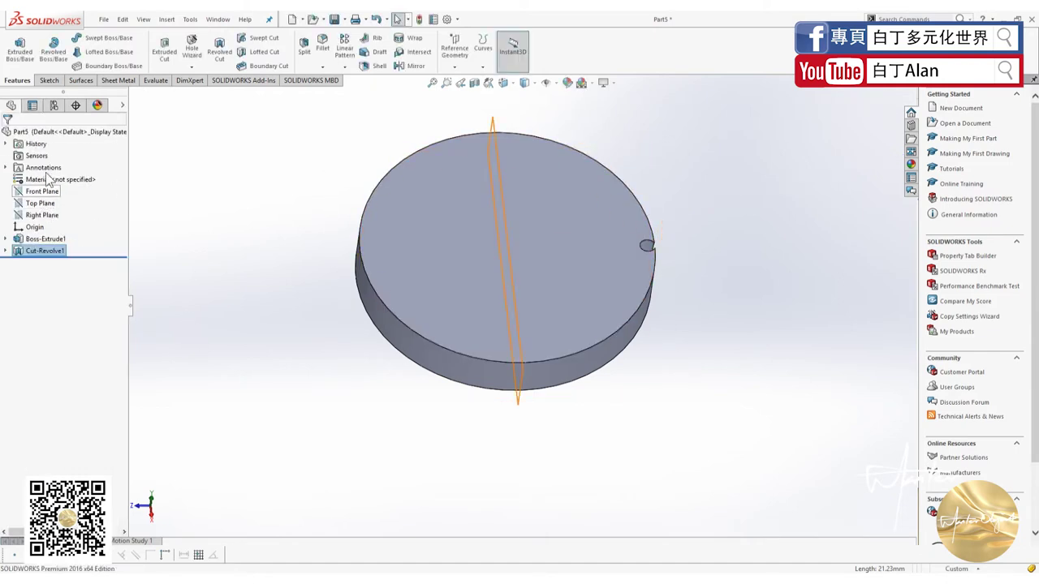
Start a new 3D sketch with the Centerline tool active.
click(49, 79)
click(14, 67)
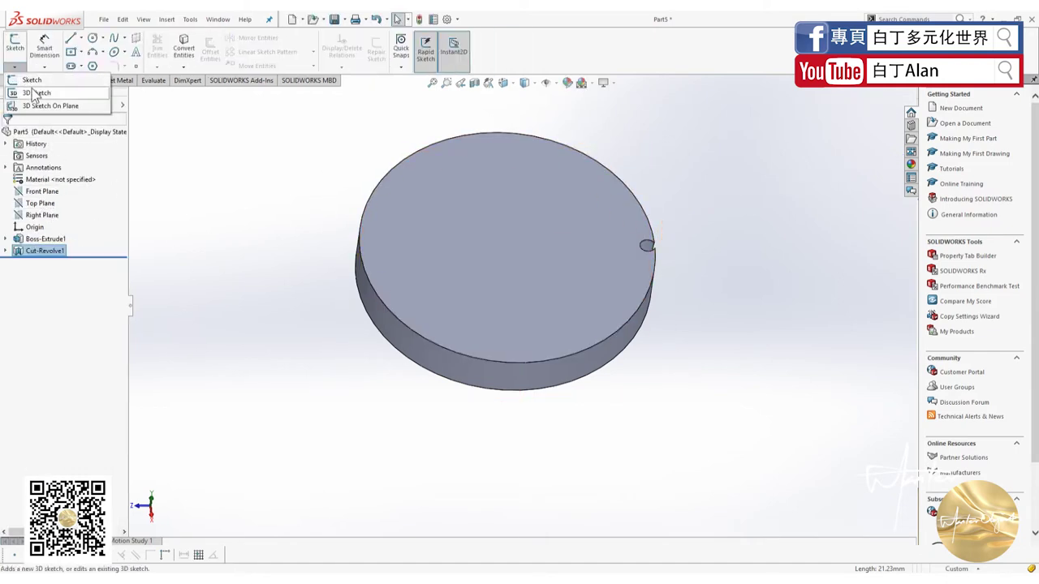
click(34, 93)
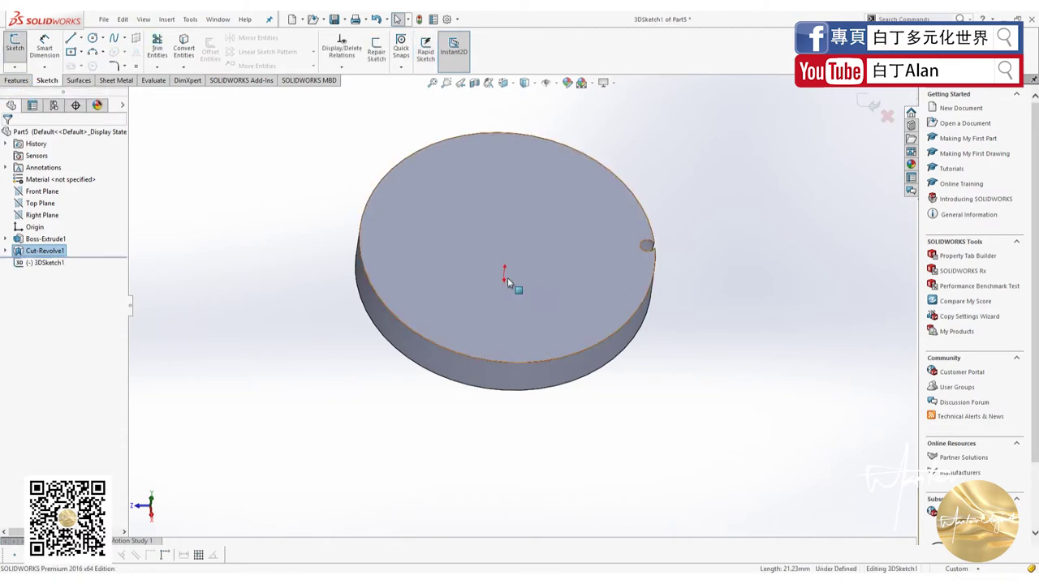
click(81, 38)
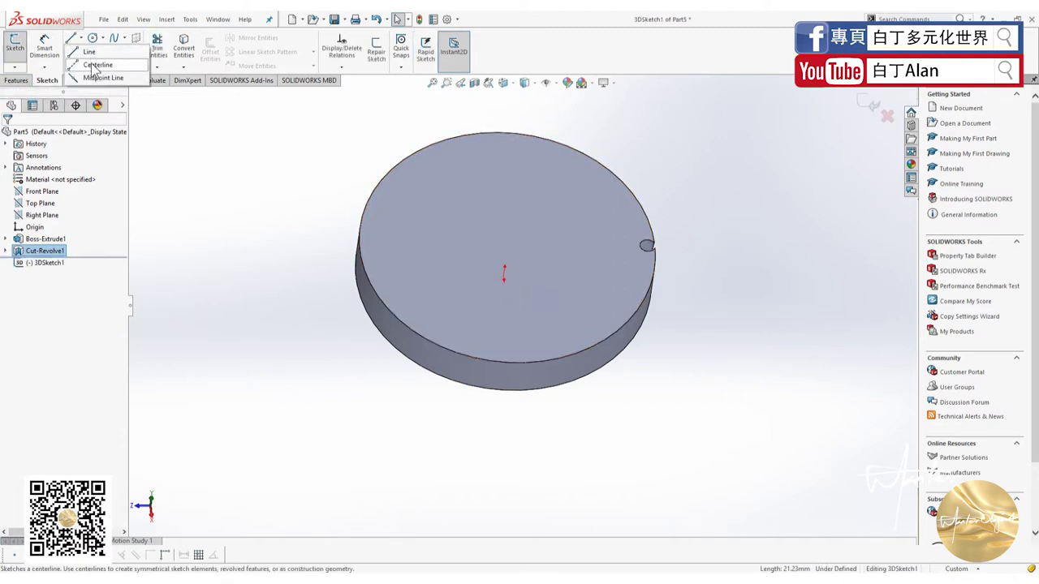
click(96, 64)
middle_drag(431, 202, 476, 239)
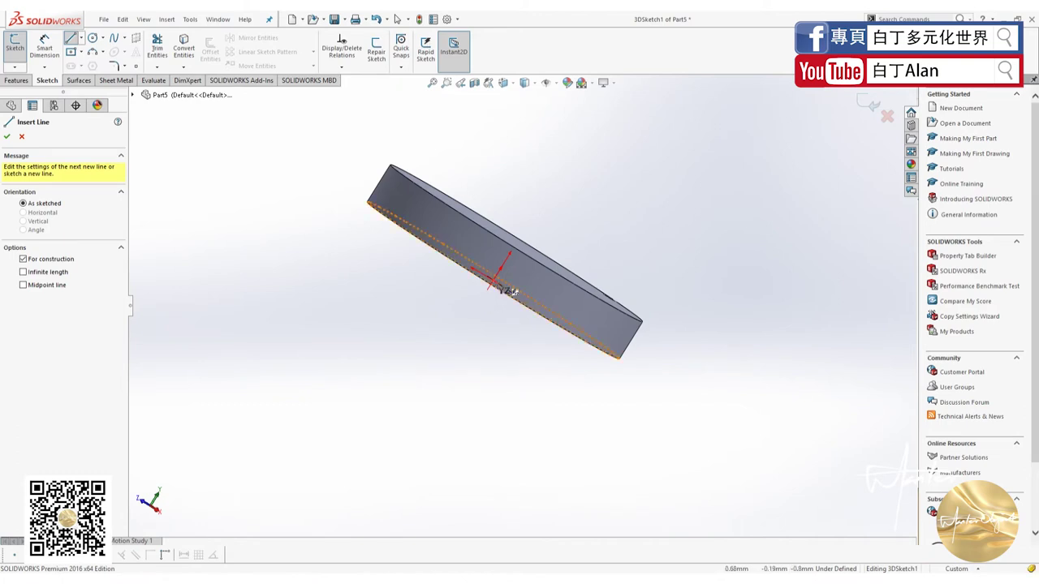
middle_drag(516, 288, 514, 288)
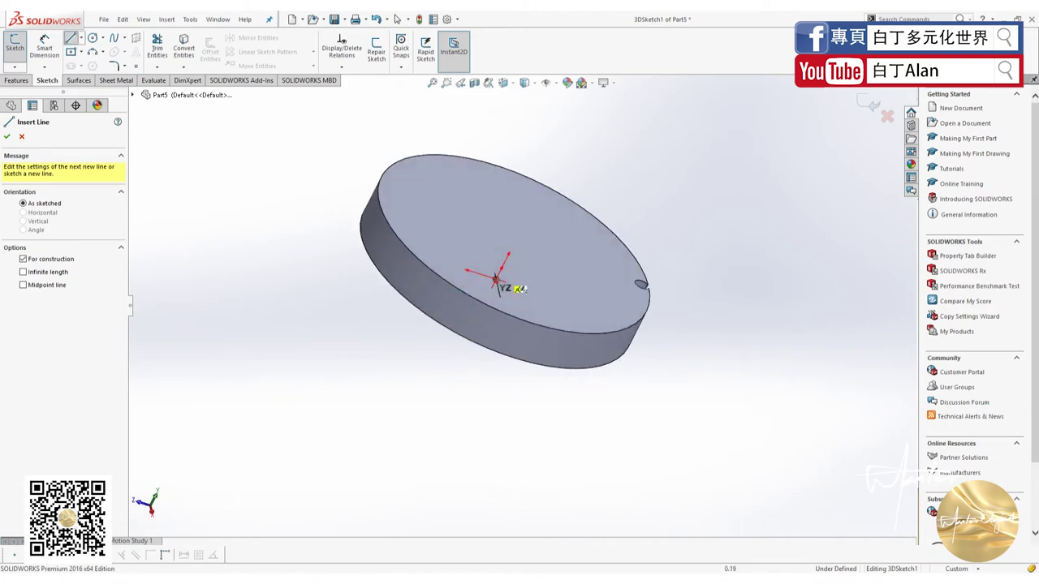
Draw a centerline straight up from the disc's centre and close the 3D sketch.
key(Escape)
click(539, 238)
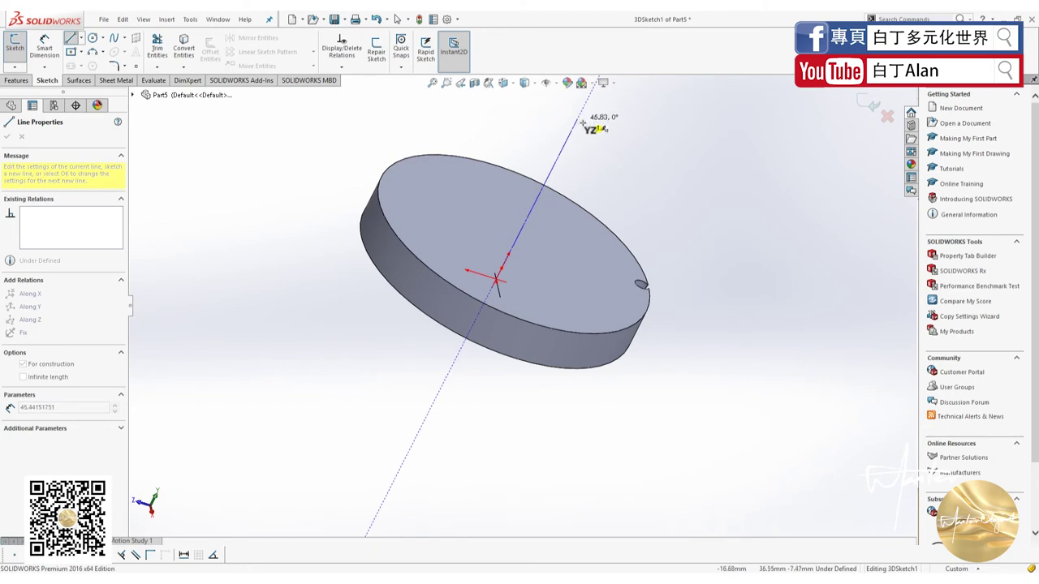
middle_drag(540, 117, 479, 119)
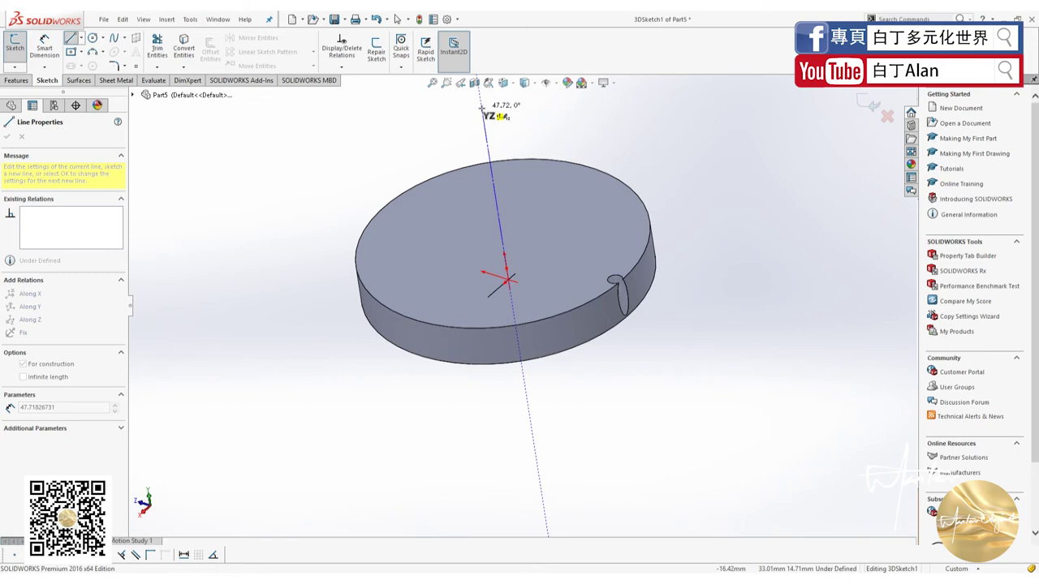
click(482, 108)
scroll(502, 294, up, 2)
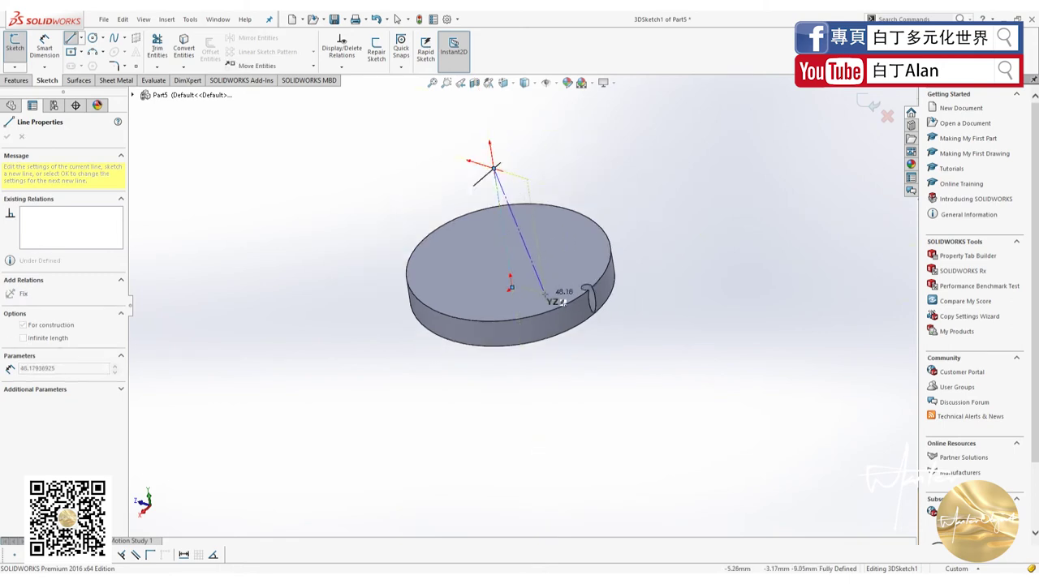
key(Escape)
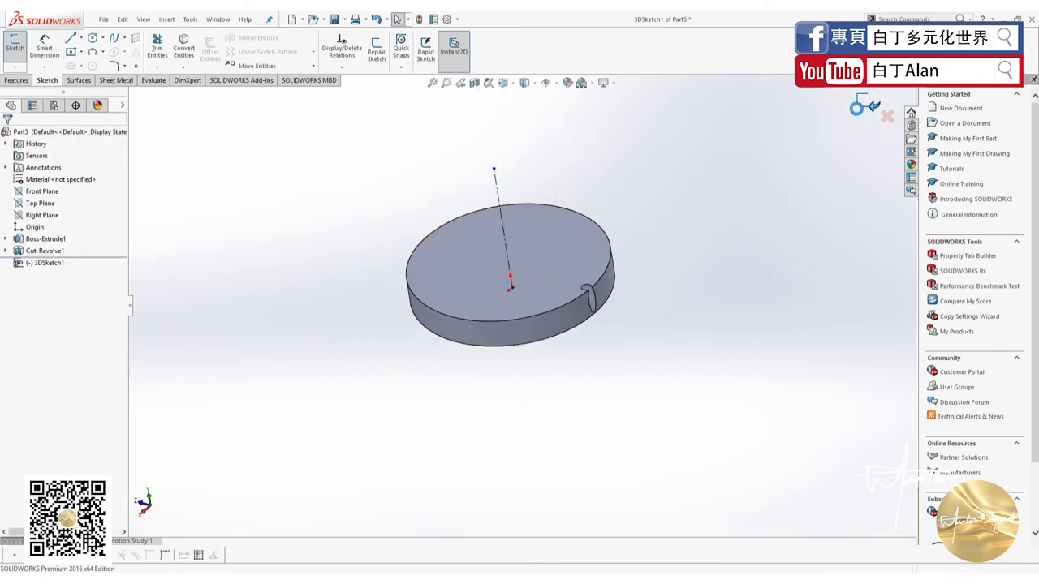
click(862, 106)
Start a Circular Pattern of Cut-Revolve1 about the 3DSketch1 centerline.
mouse_move(517, 369)
middle_down()
mouse_move(535, 366)
mouse_move(584, 389)
middle_up()
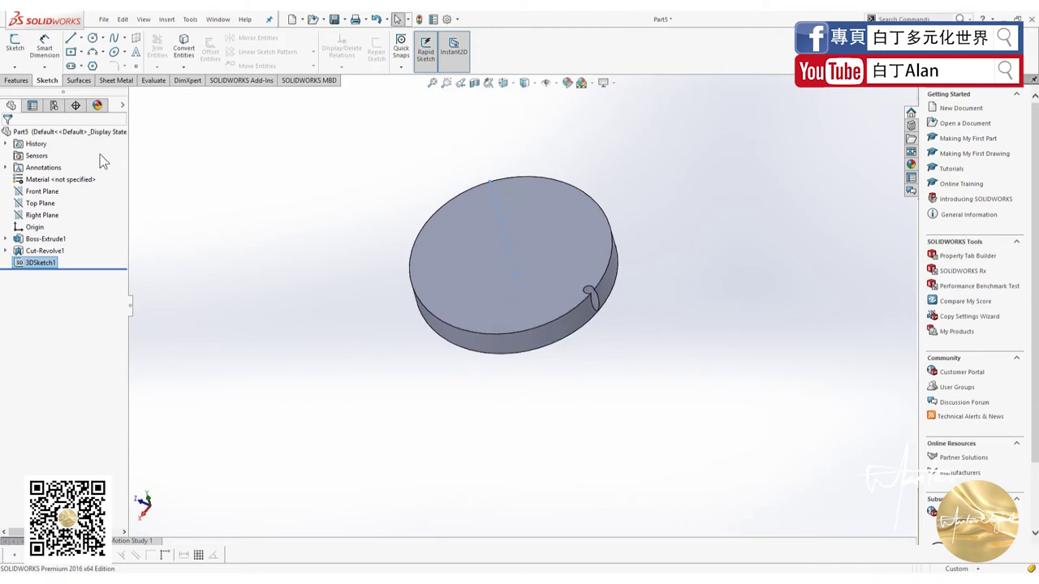
click(16, 81)
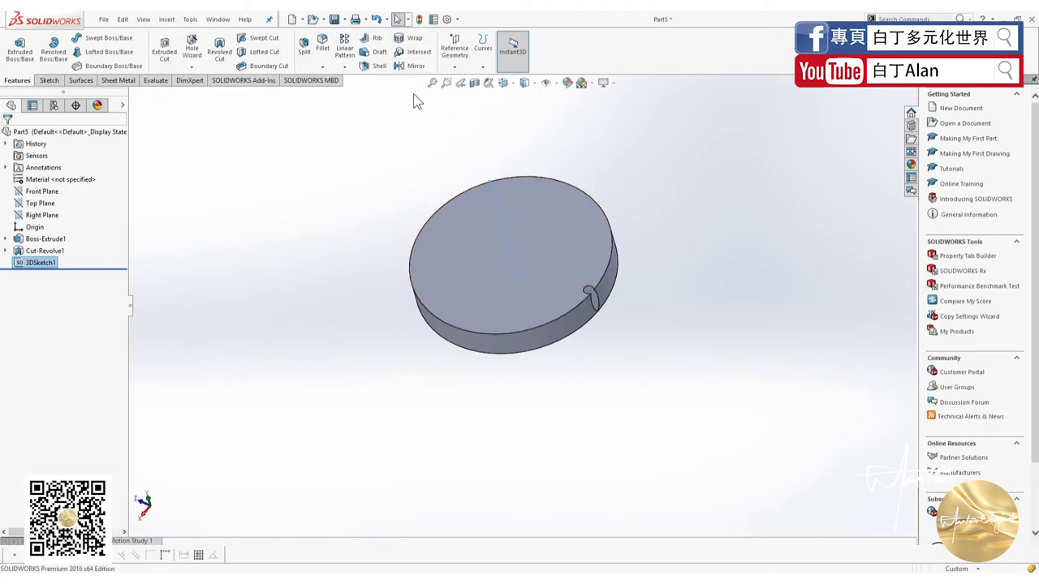
click(344, 68)
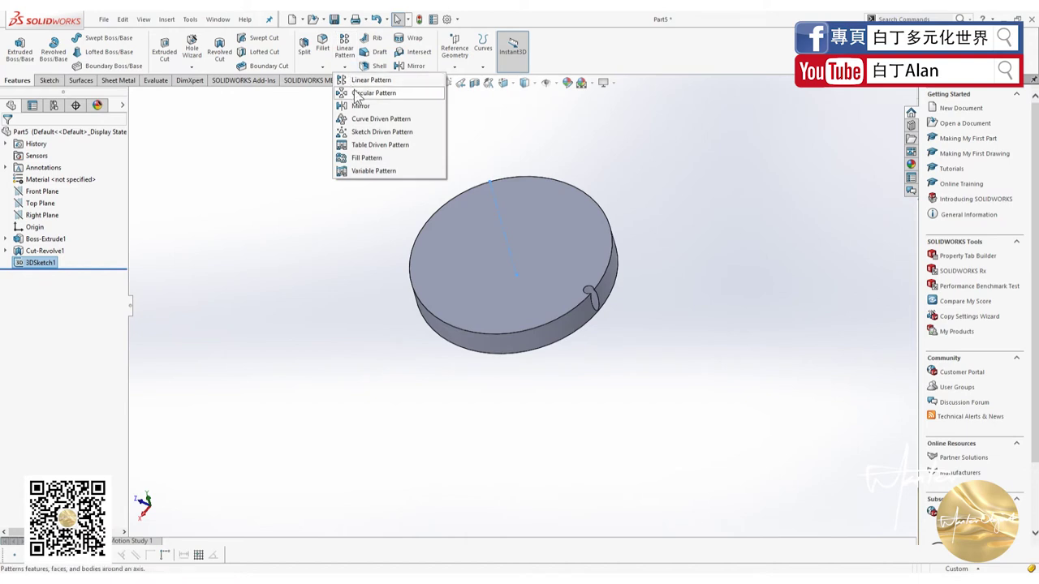
click(361, 77)
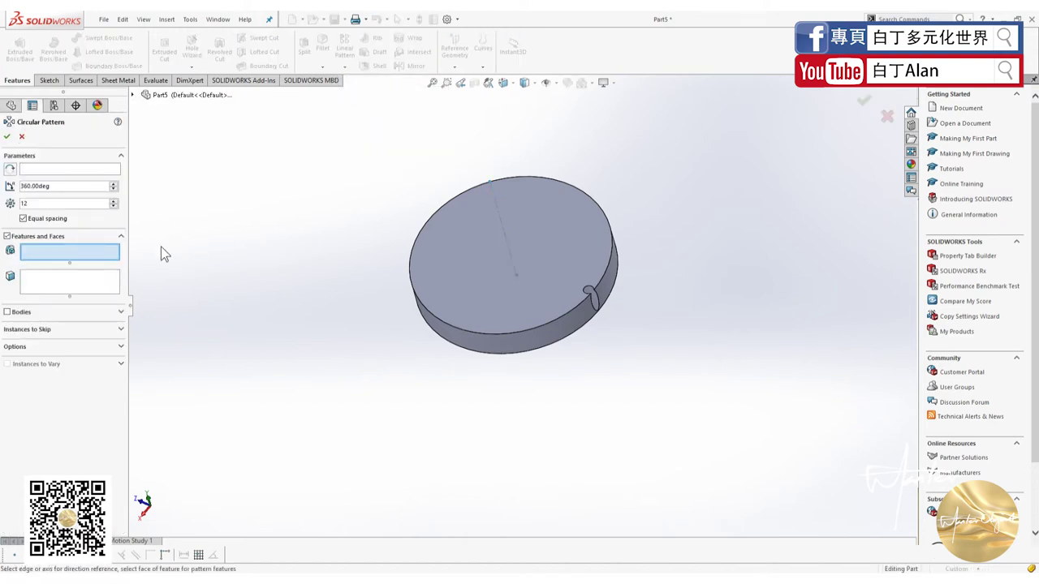
click(596, 302)
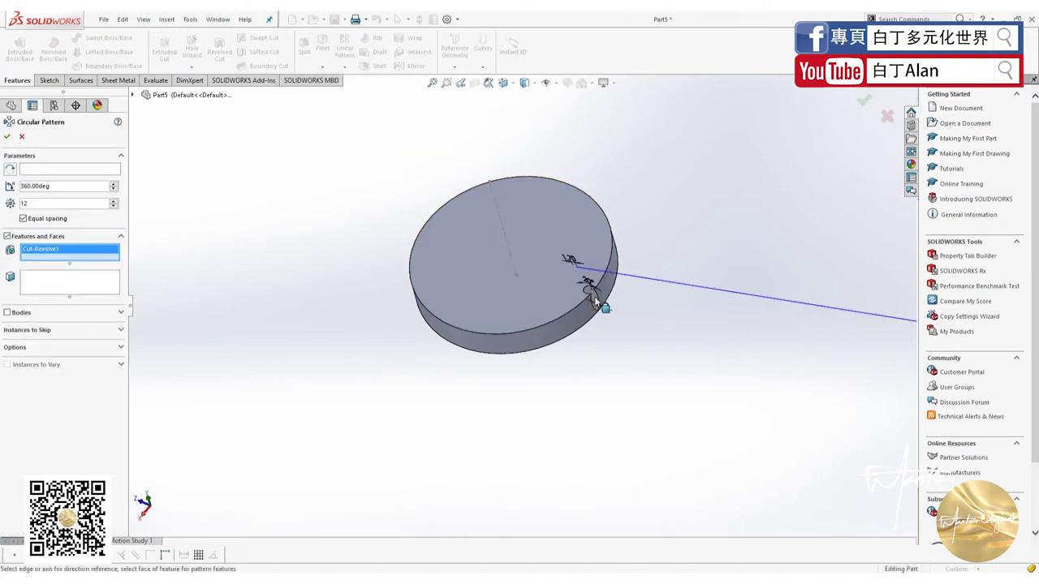
click(72, 168)
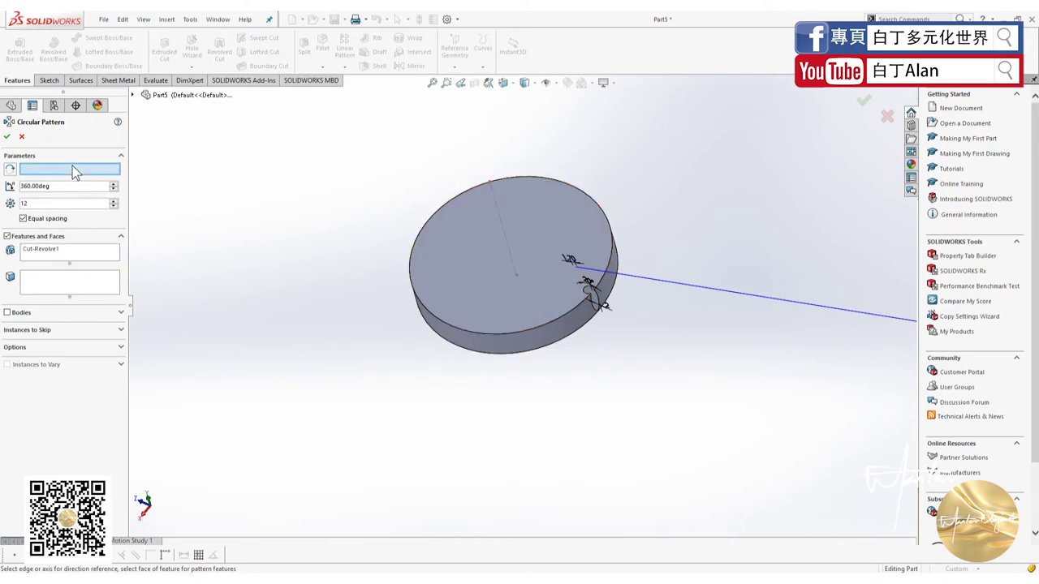
click(492, 193)
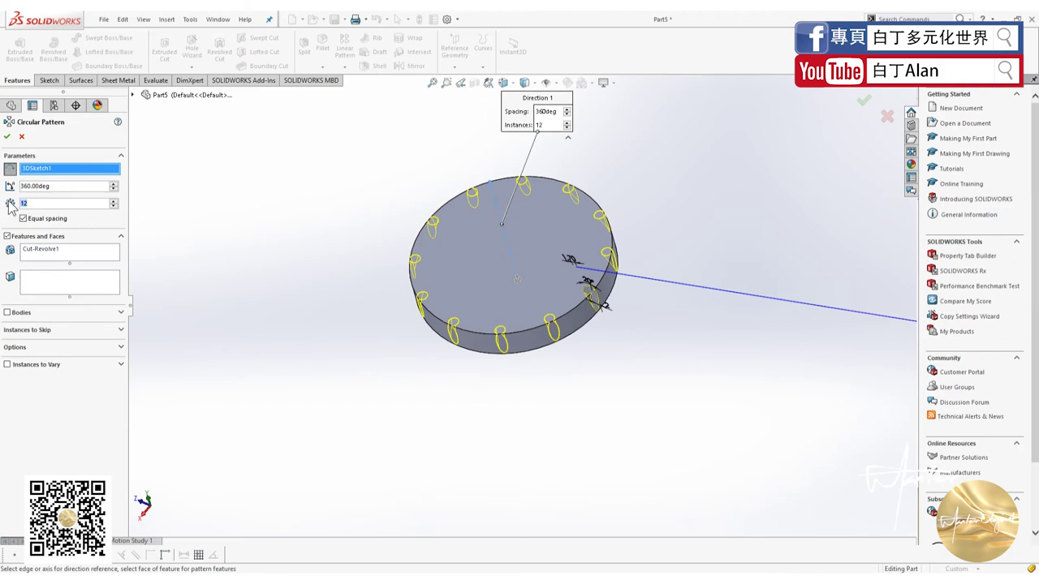
click(69, 203)
Set the pattern to 45 instances over 360° and confirm it.
text(30)
key(Return)
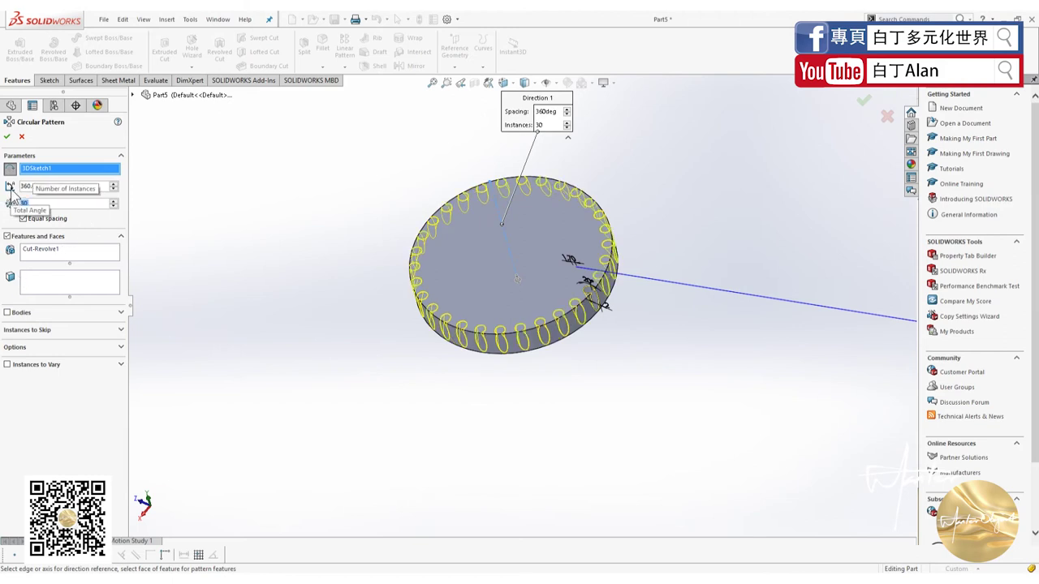
text(40)
key(Return)
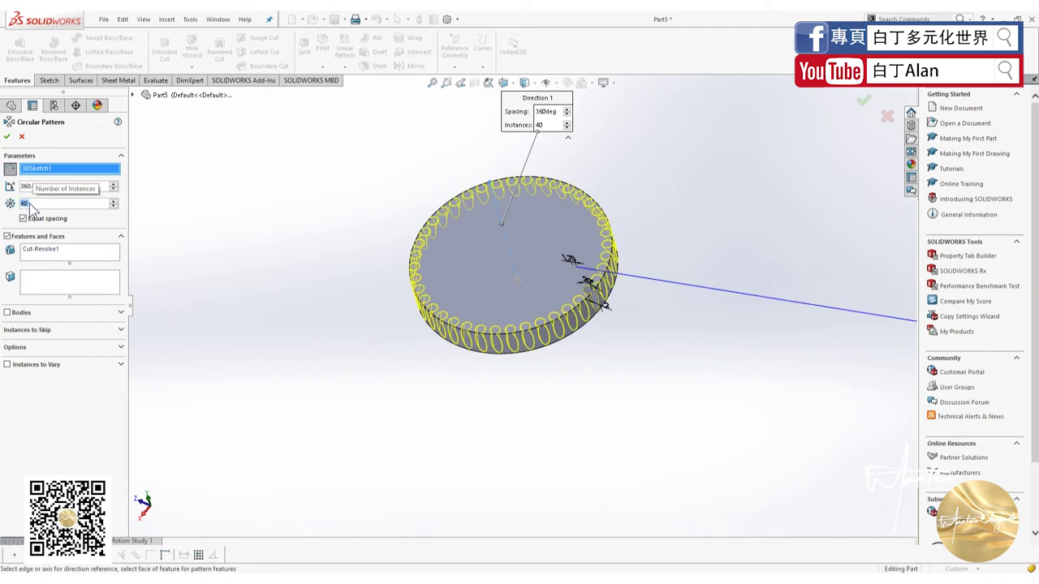
text(45)
key(Return)
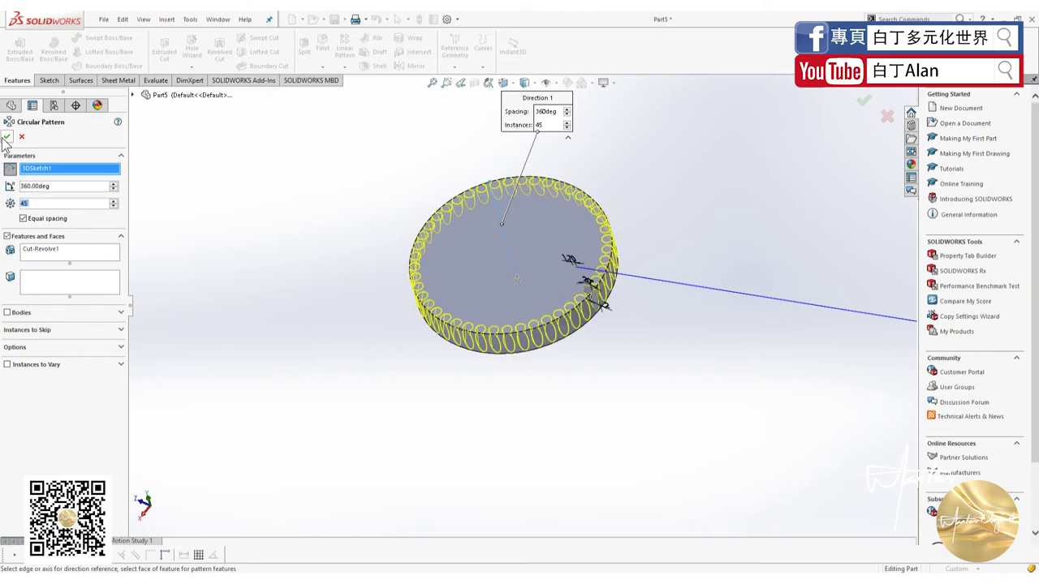
click(7, 138)
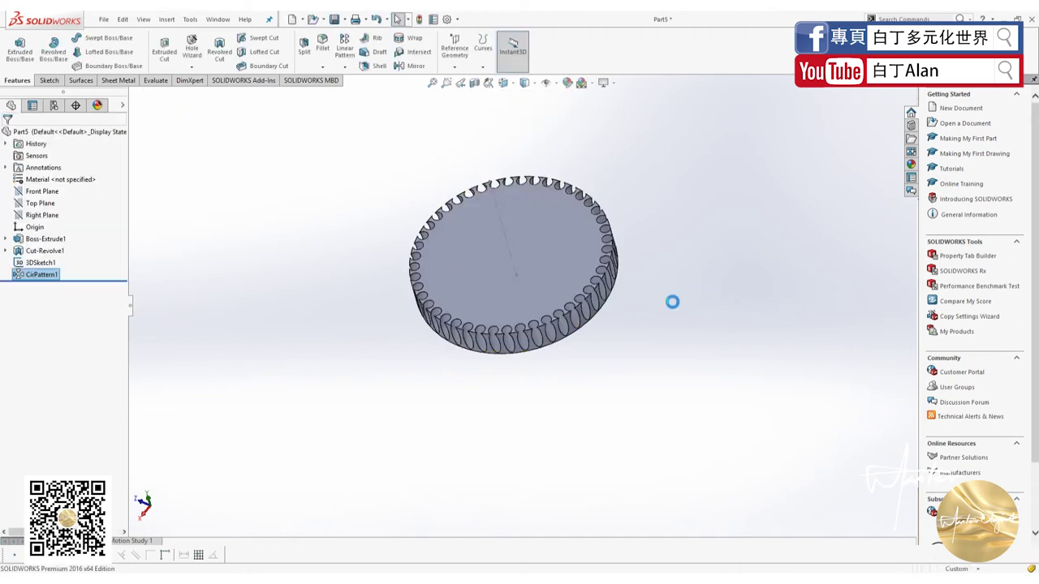
middle_drag(672, 302, 719, 238)
scroll(469, 193, down, 2)
scroll(469, 193, up, 1)
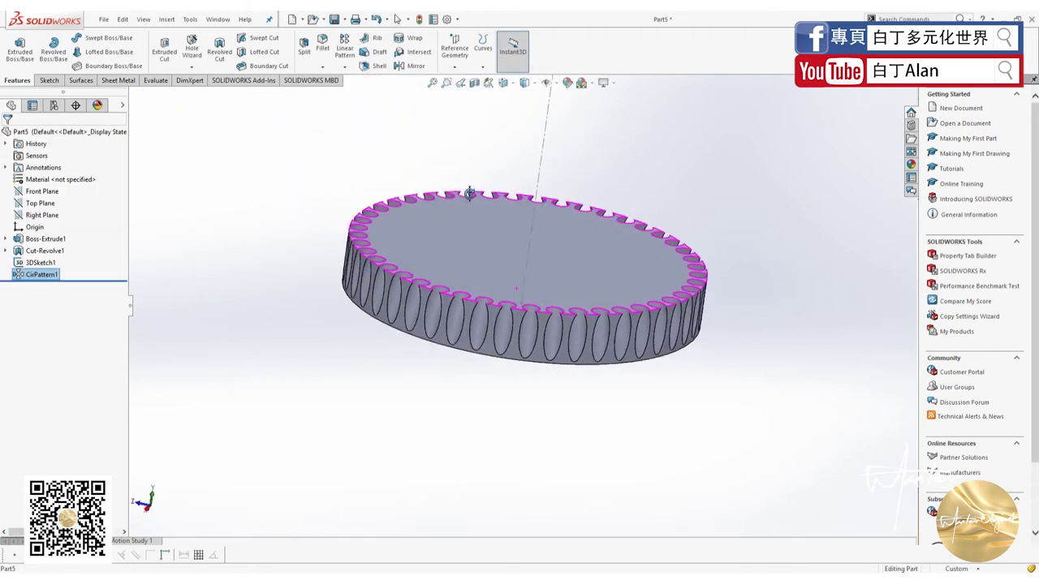
middle_drag(342, 246, 335, 249)
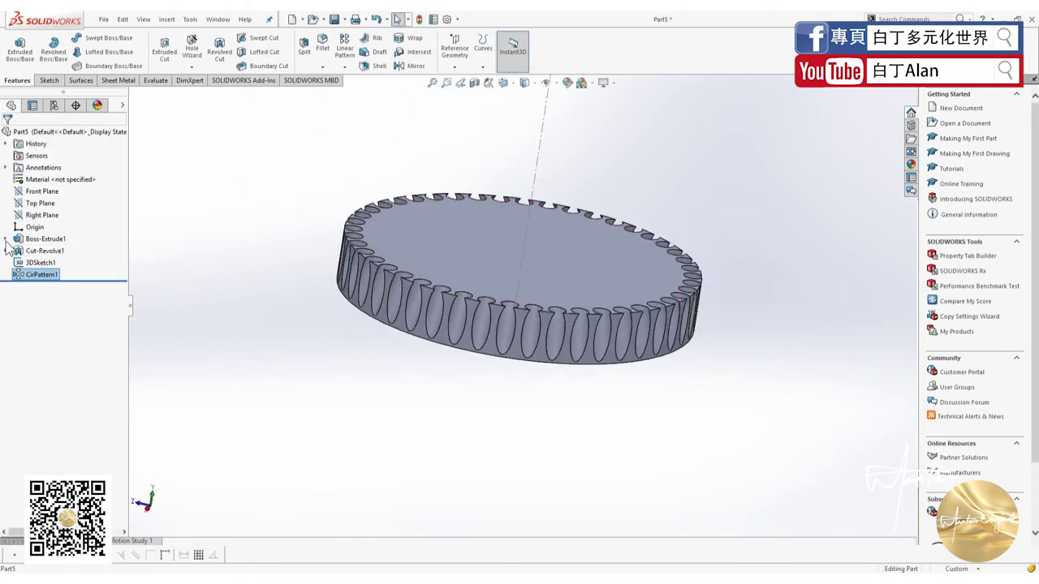
middle_drag(534, 275, 499, 350)
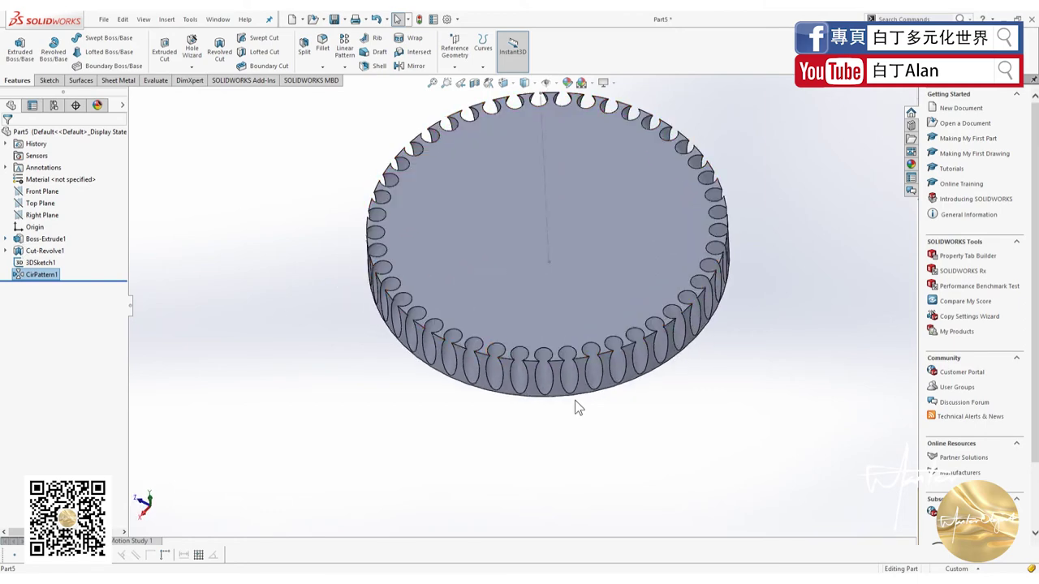
click(486, 208)
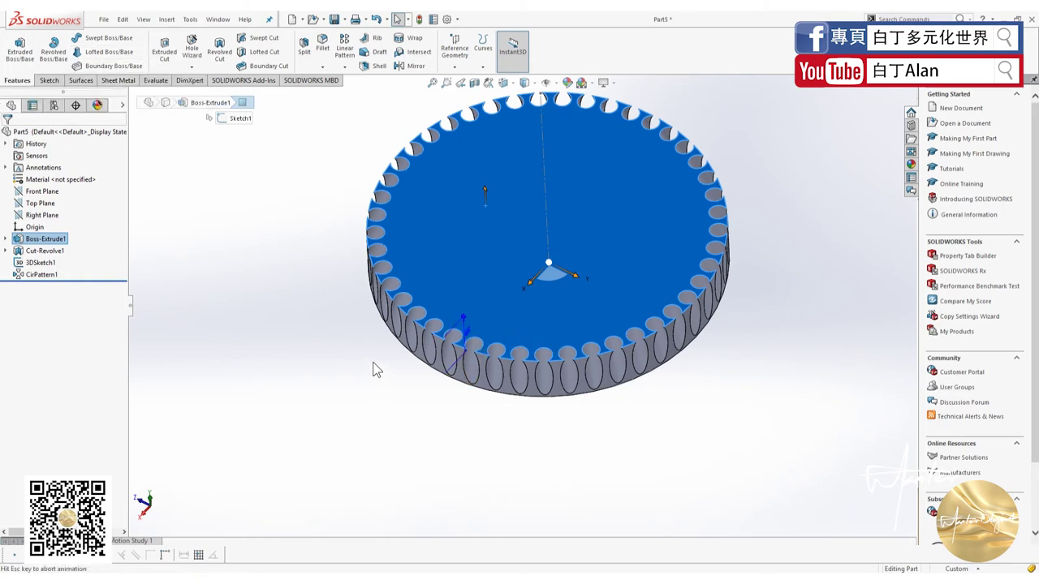
key(ctrl+5)
Sketch a circle right of the origin on the top face, undoing an extra origin circle.
click(47, 81)
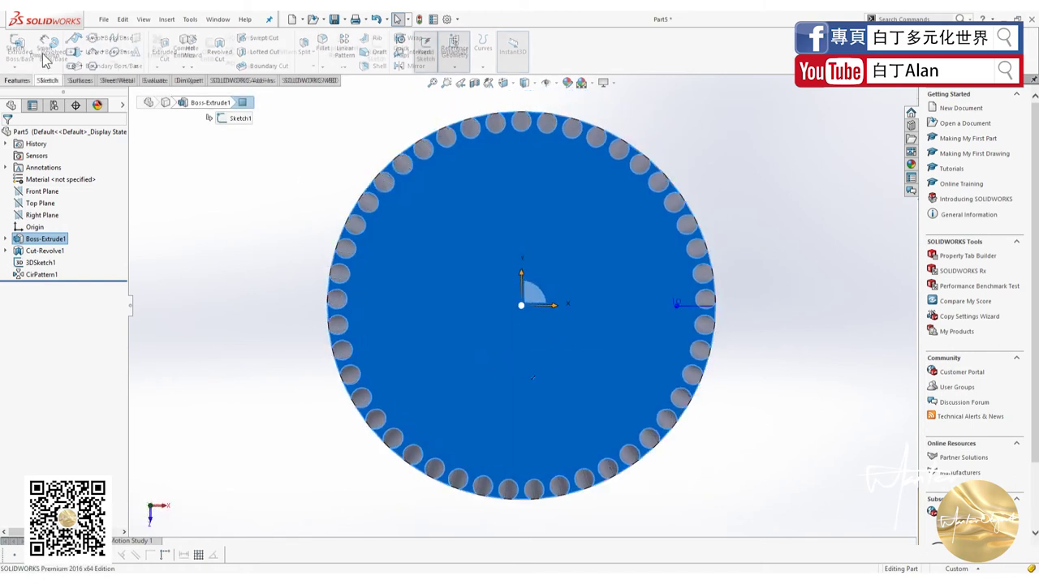
click(16, 45)
click(93, 39)
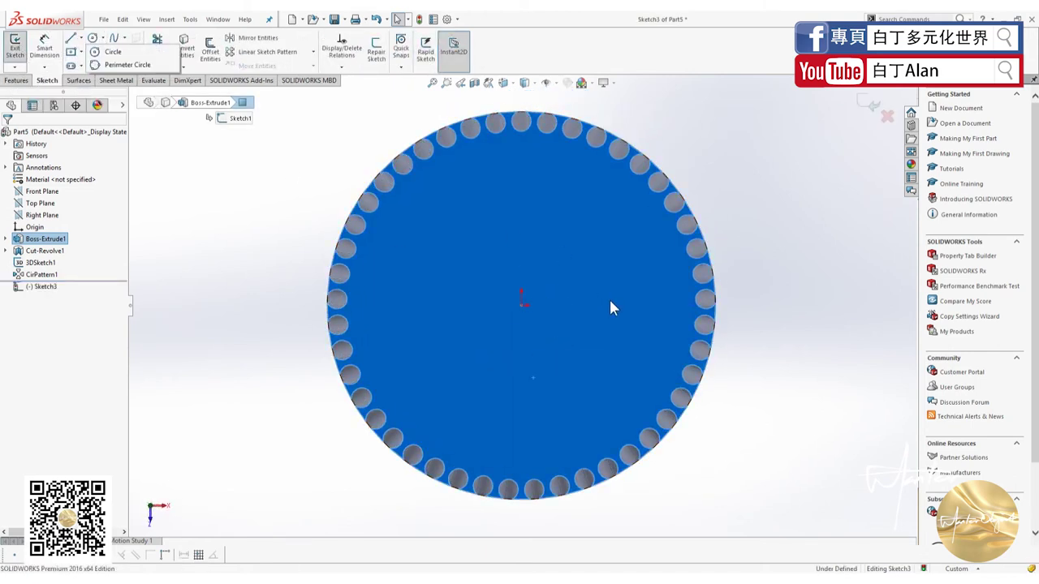
click(101, 51)
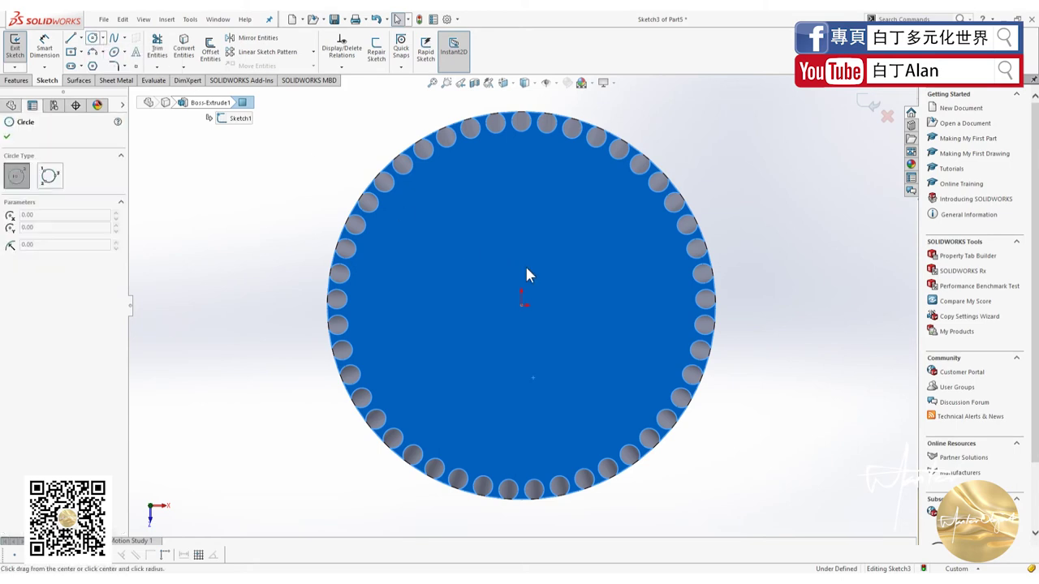
click(595, 305)
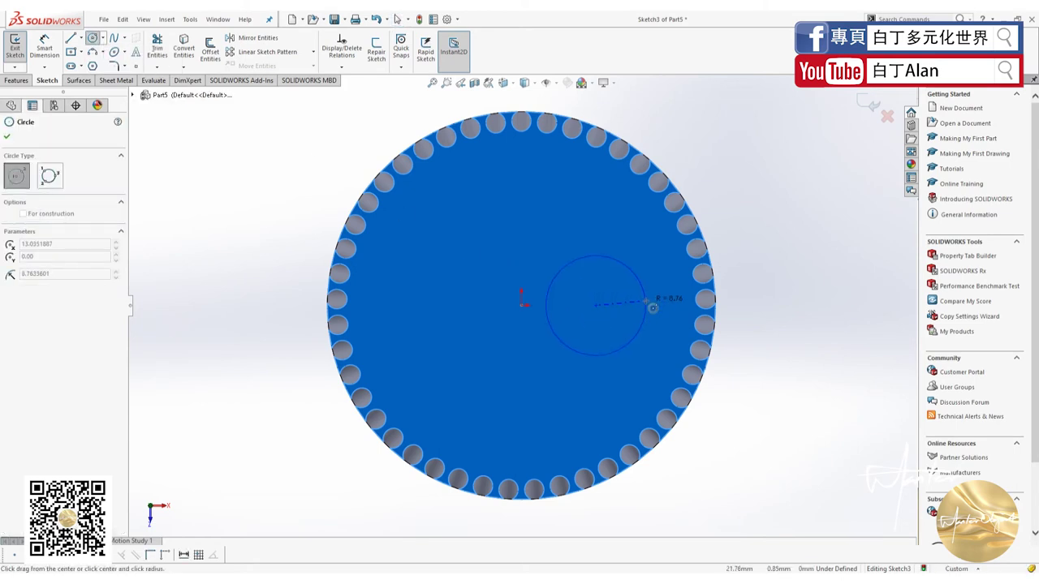
click(647, 306)
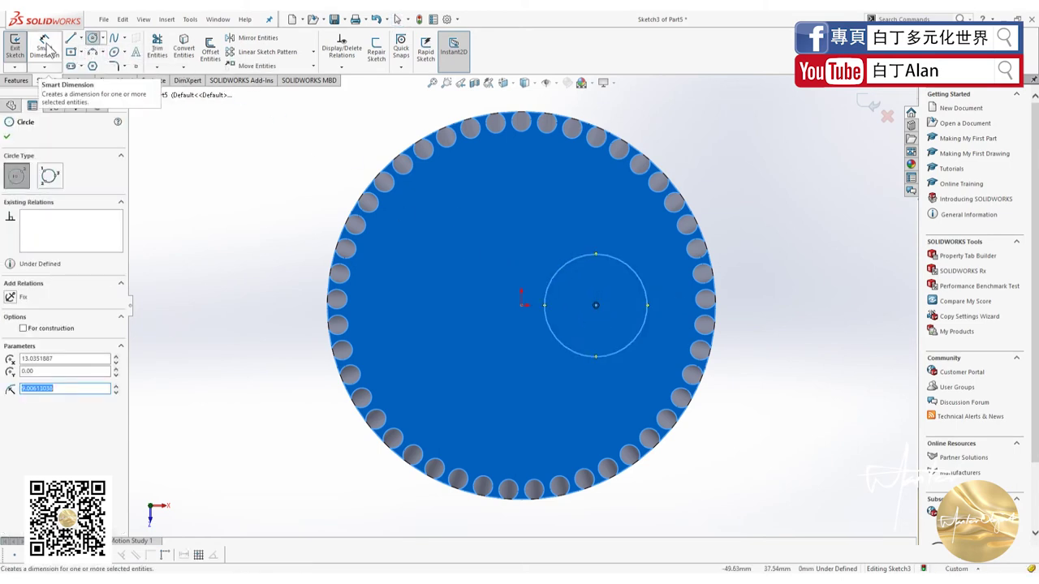
click(521, 305)
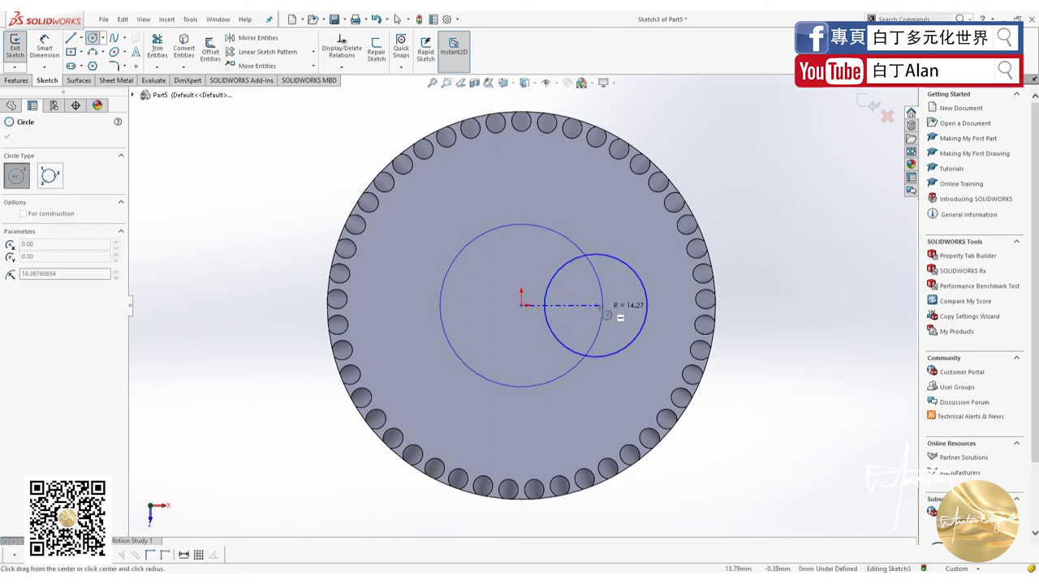
click(596, 305)
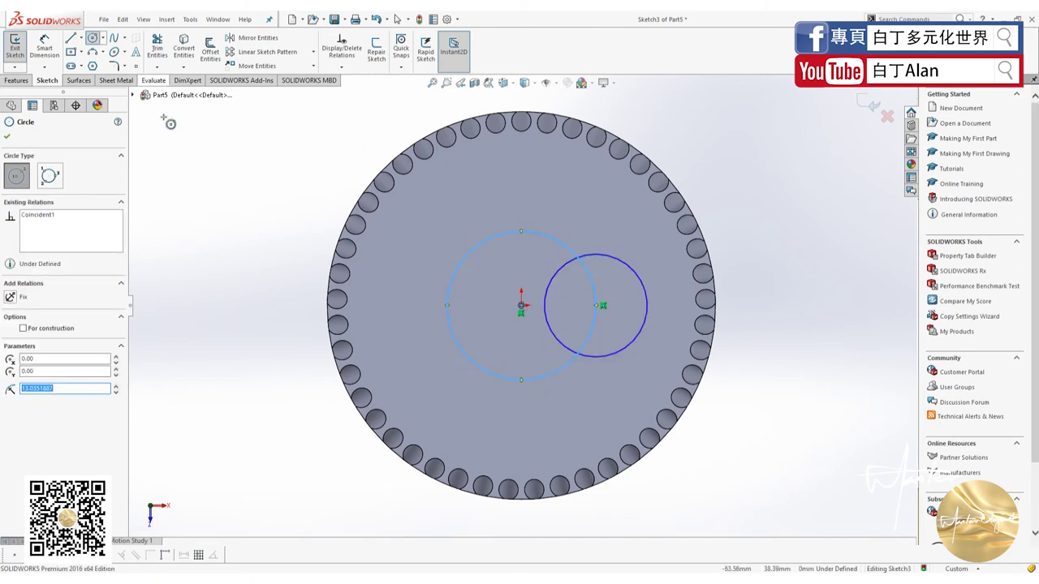
key(Escape)
key(ctrl+z)
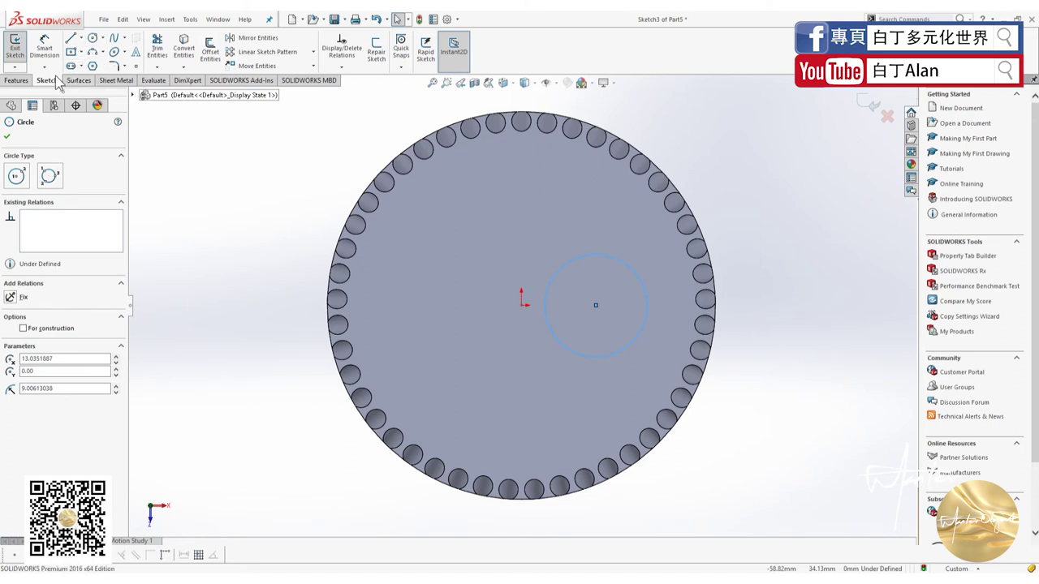
Dimension the circle's centre 20 mm from the origin.
click(44, 47)
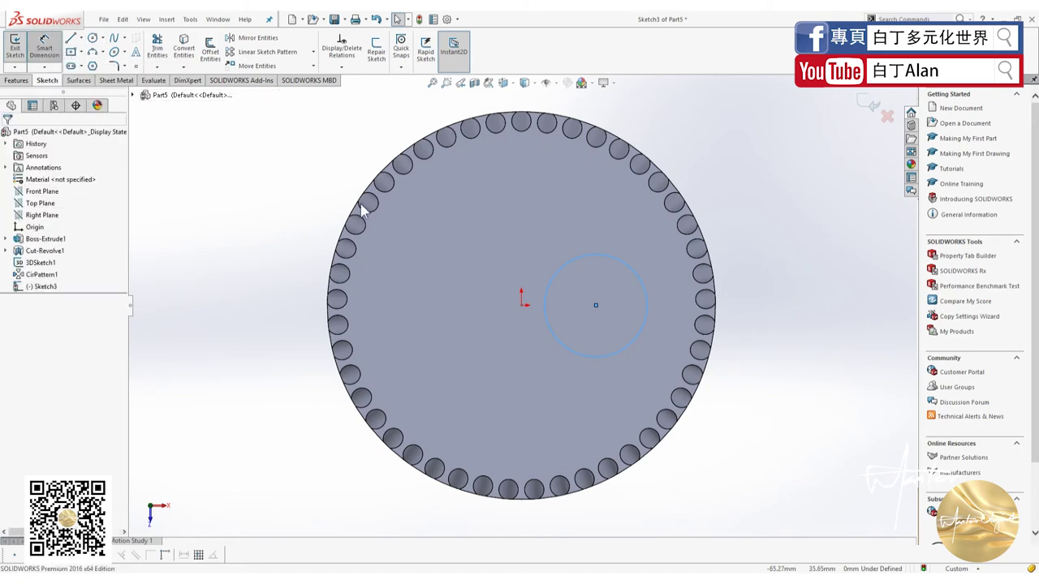
click(544, 307)
click(521, 305)
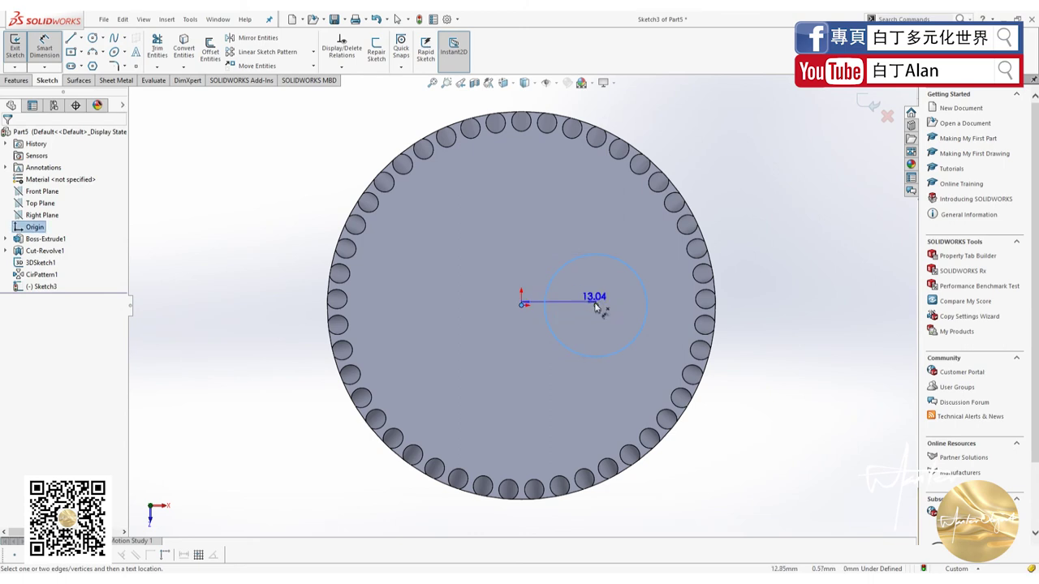
click(552, 246)
text(20)
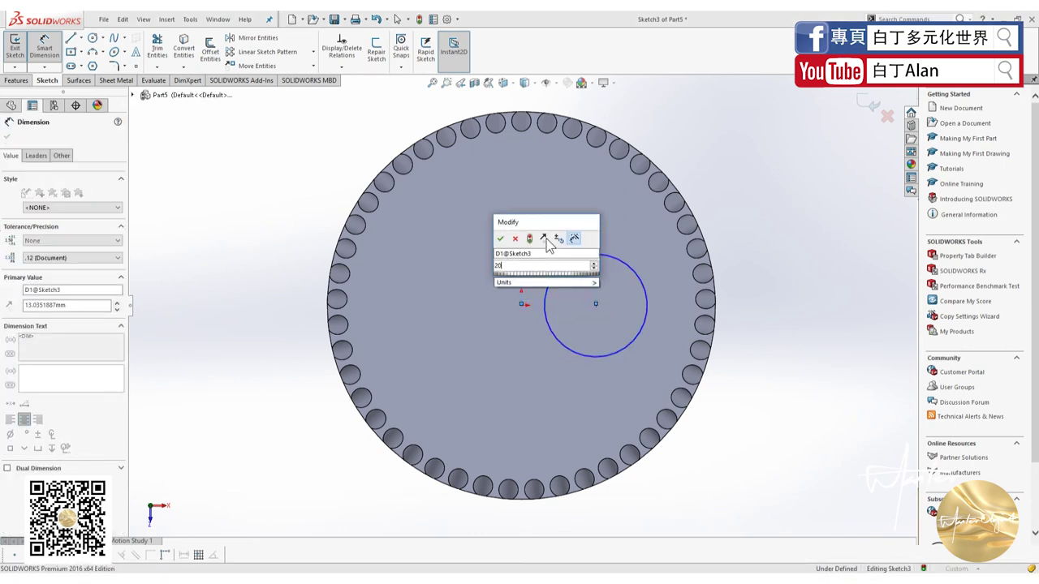
key(Return)
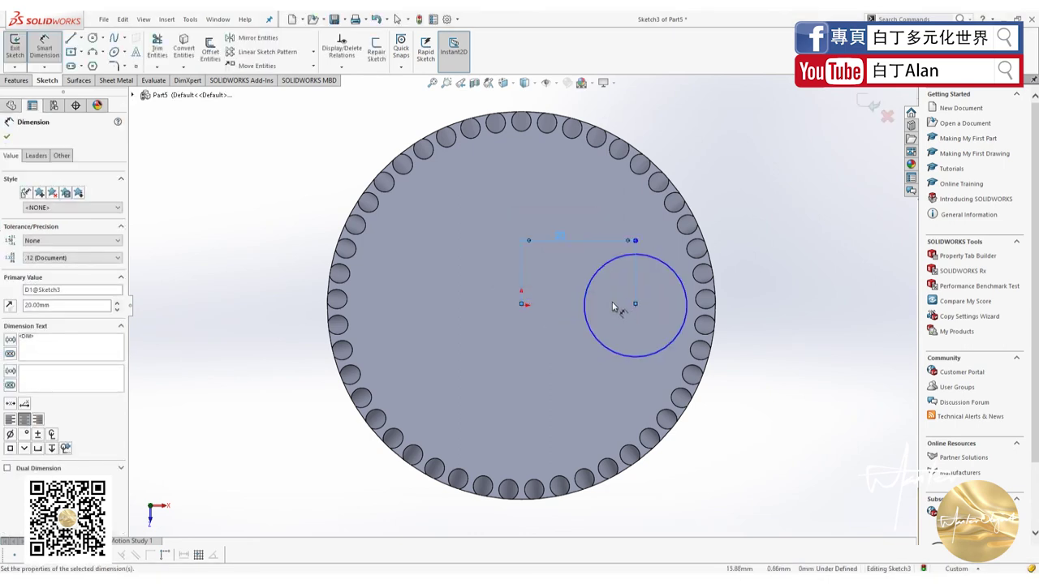
click(8, 137)
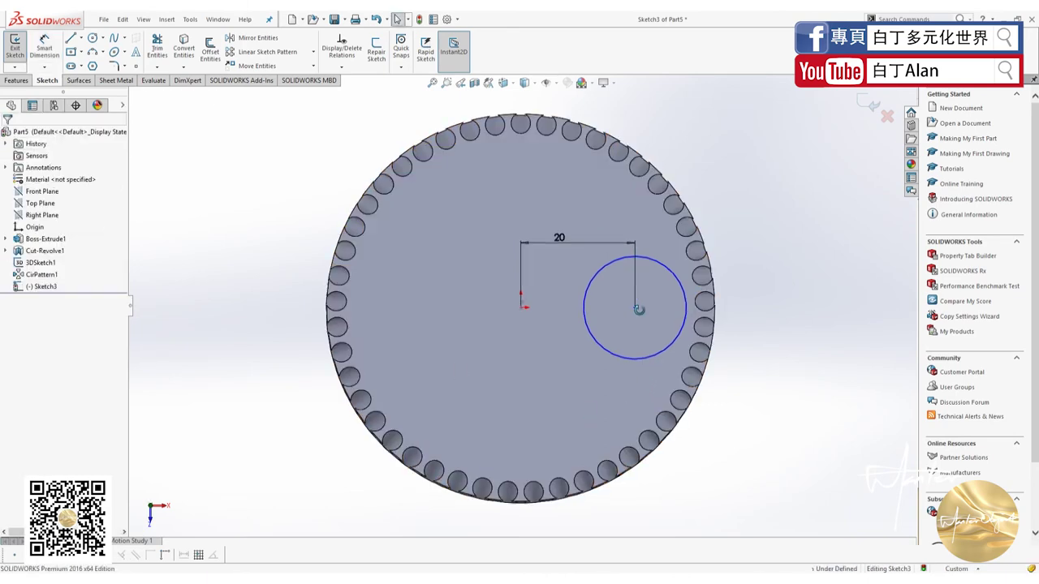
middle_drag(630, 398, 568, 349)
click(17, 81)
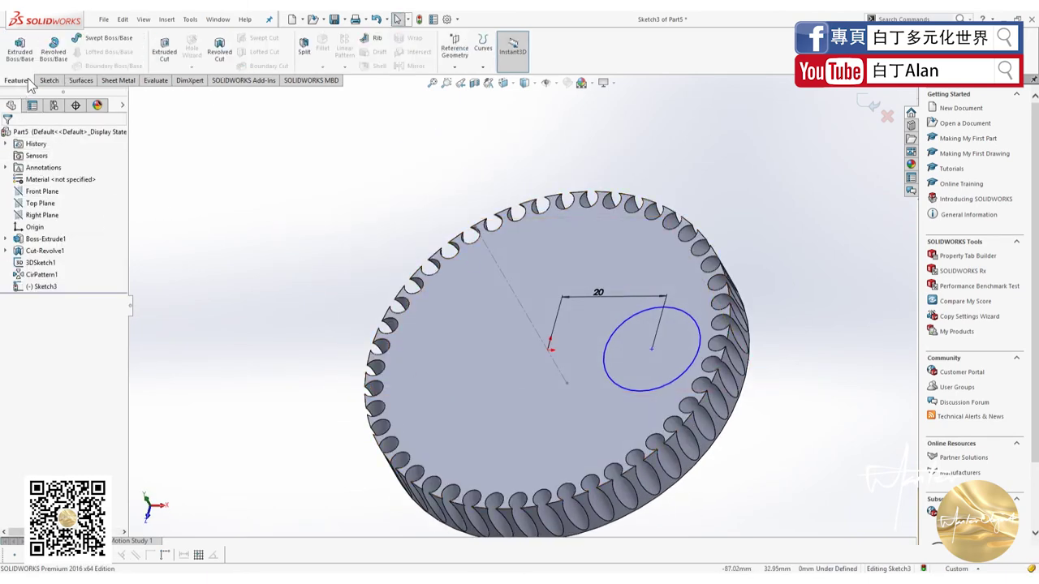
Extrude-cut the off-centre circle Blind 2 mm deep as Cut-Extrude1, then view it straight on.
click(165, 50)
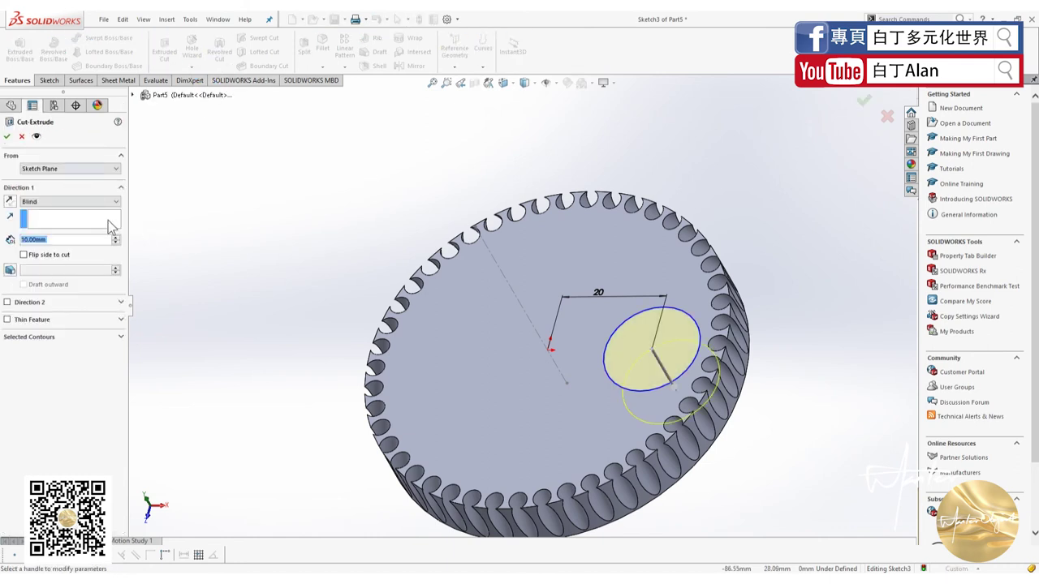
text(2)
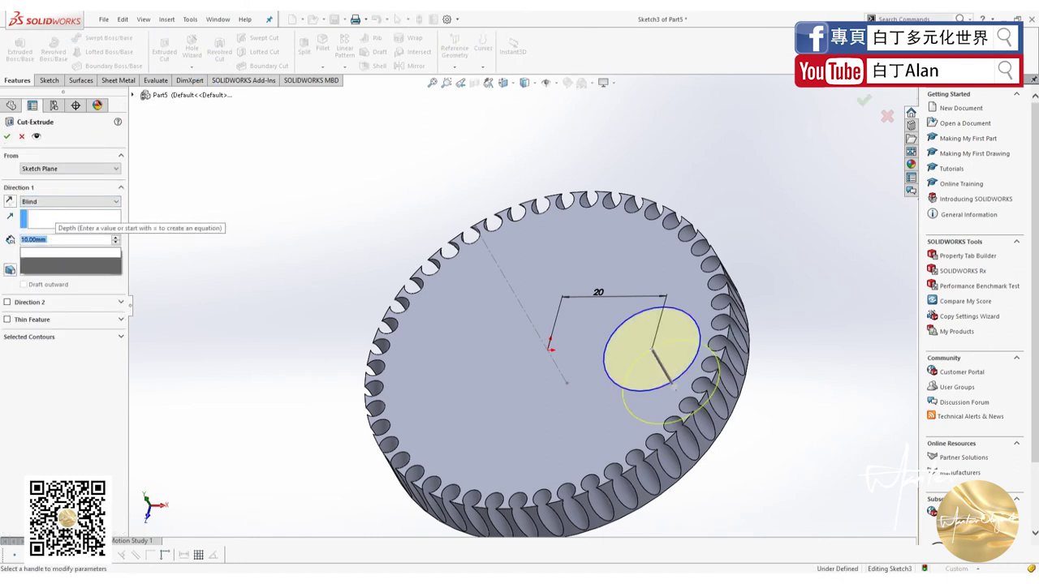
key(Return)
click(8, 137)
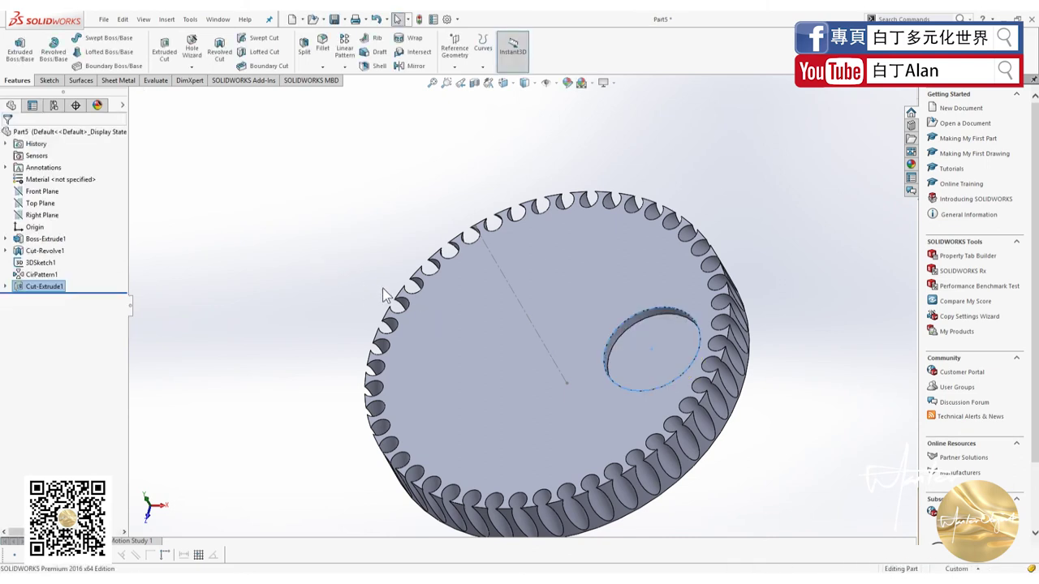
key(ctrl+1)
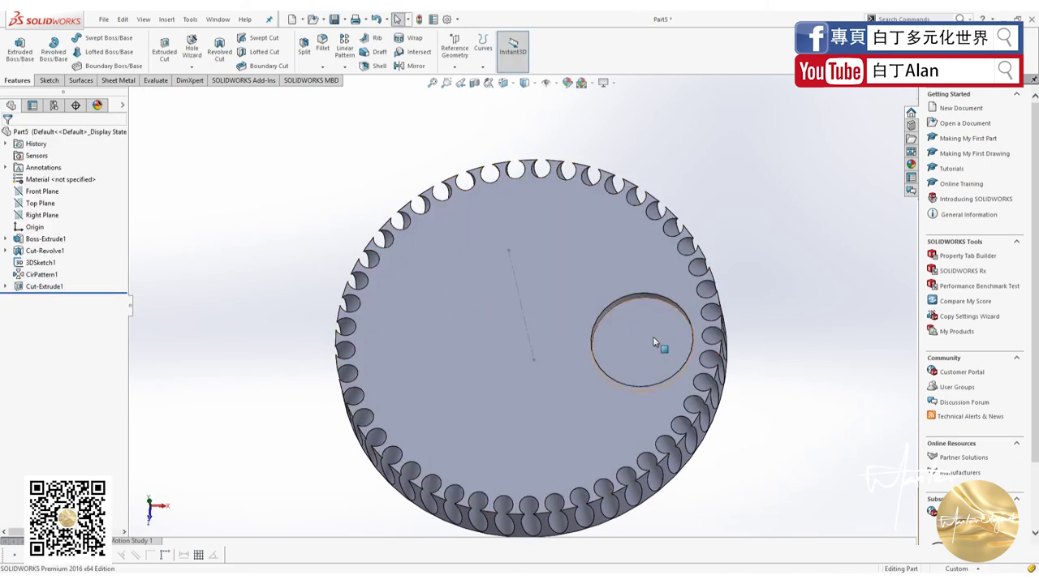
click(654, 342)
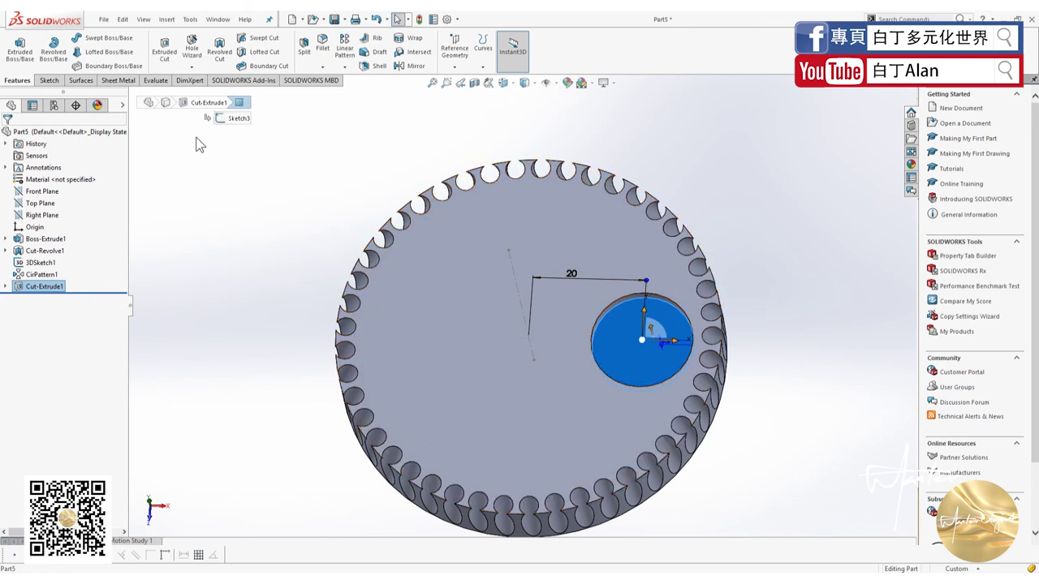
Mirror Cut-Extrude1 across the Right Plane to create a second round pocket opposite the first.
click(413, 68)
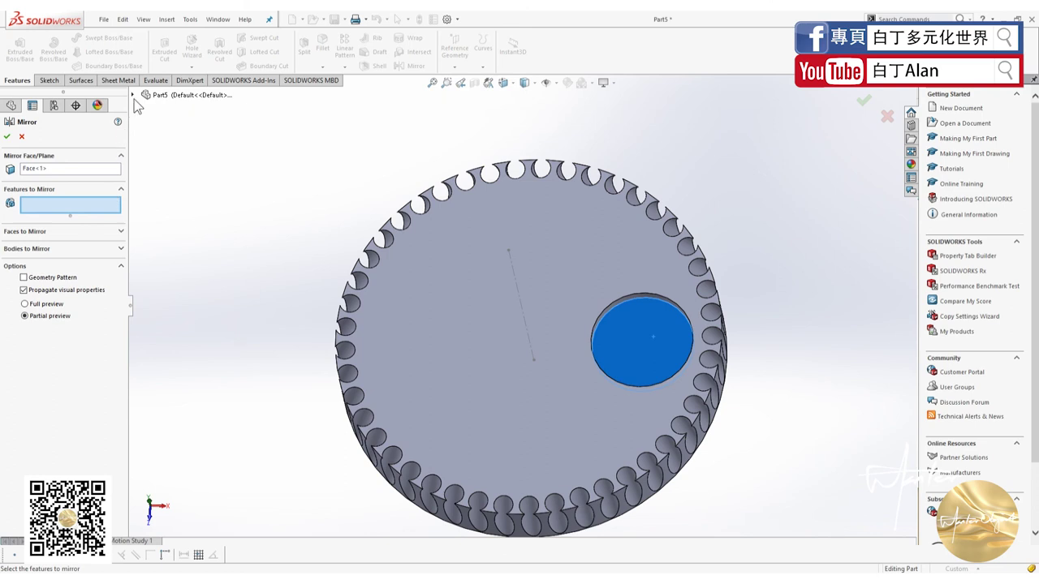
click(143, 99)
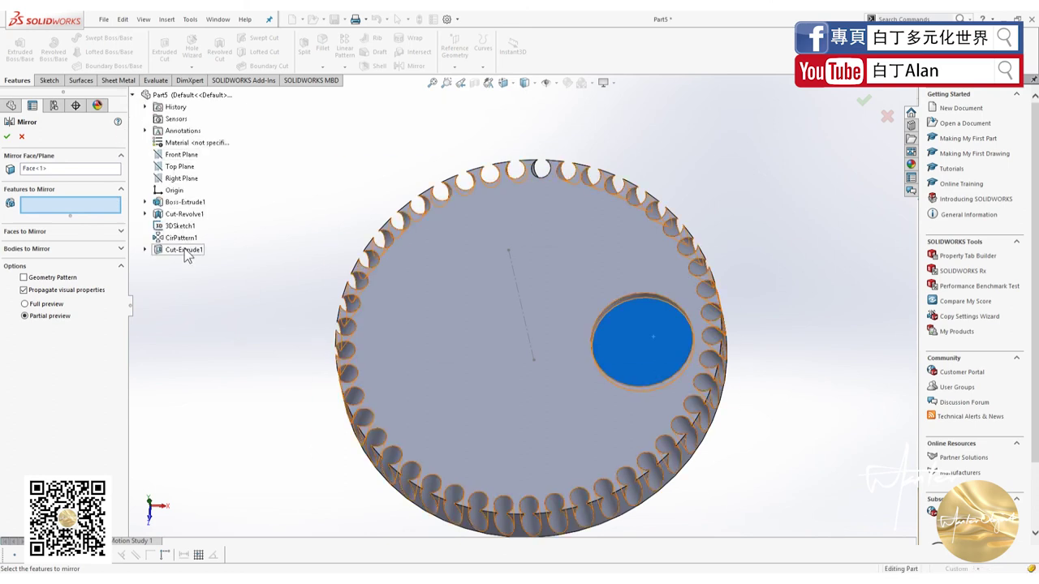
click(184, 249)
click(45, 168)
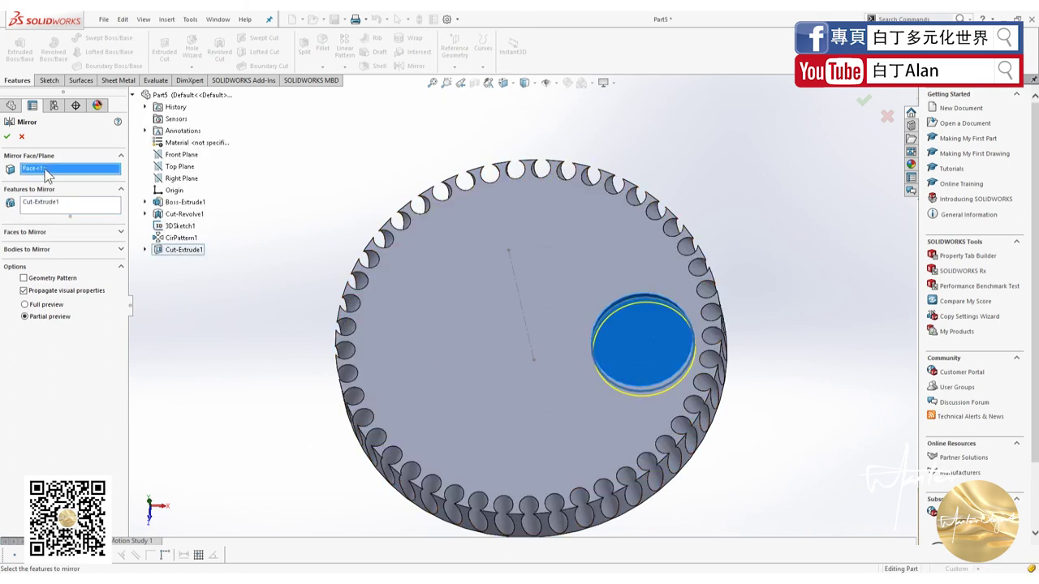
click(171, 182)
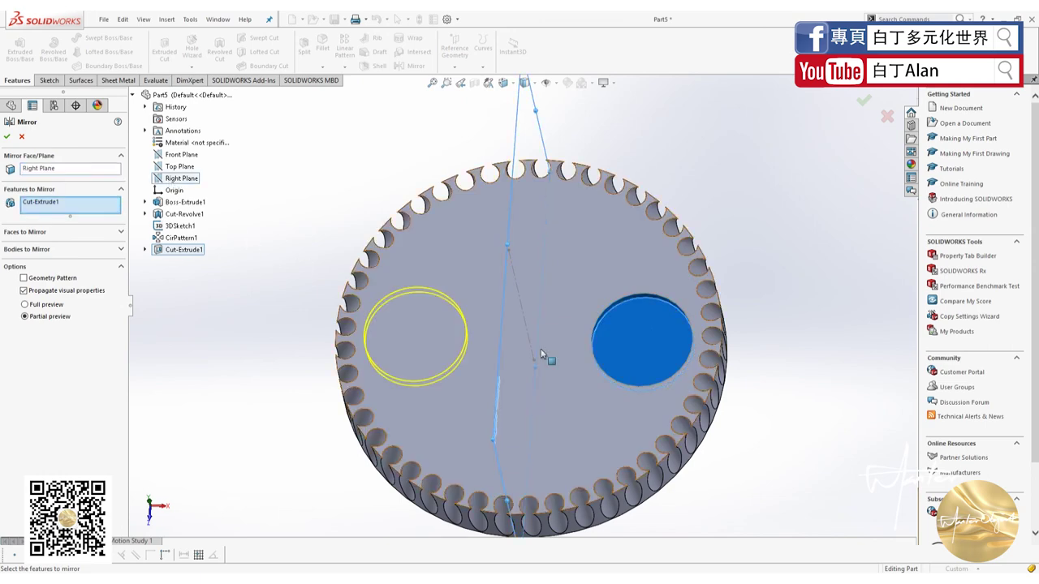
middle_drag(546, 295, 552, 244)
click(7, 136)
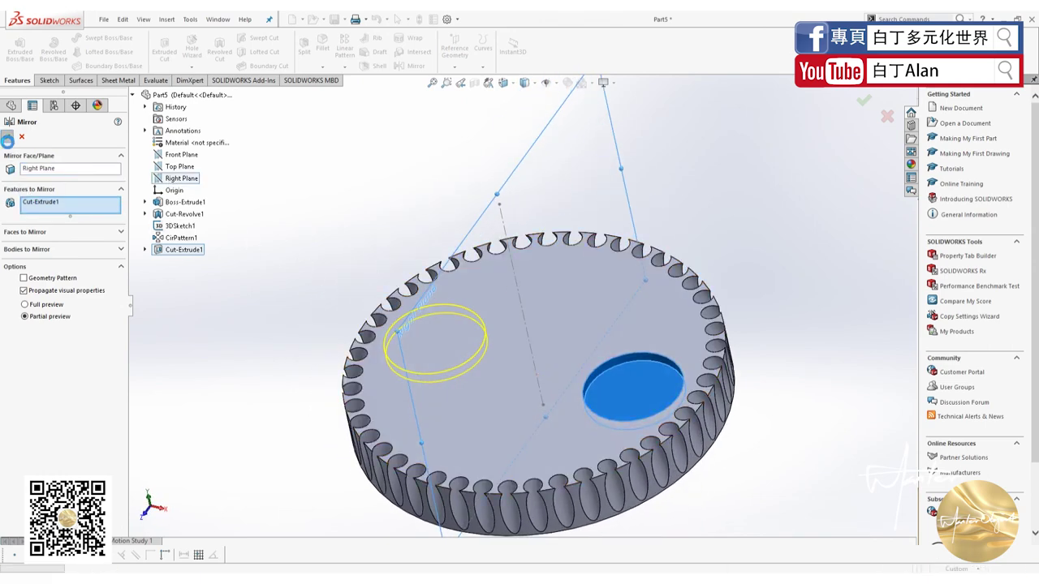
scroll(430, 288, up, 2)
middle_drag(430, 286, 438, 349)
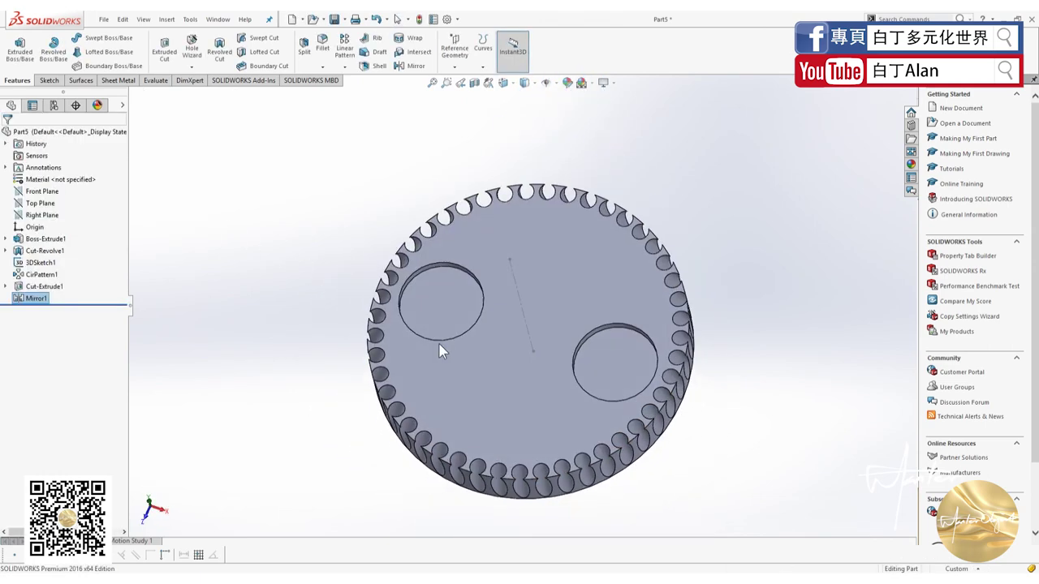
mouse_move(424, 306)
middle_down()
mouse_move(436, 328)
mouse_move(505, 239)
mouse_move(595, 315)
mouse_move(455, 364)
mouse_move(488, 335)
mouse_move(471, 273)
mouse_move(530, 278)
mouse_move(532, 415)
middle_up()
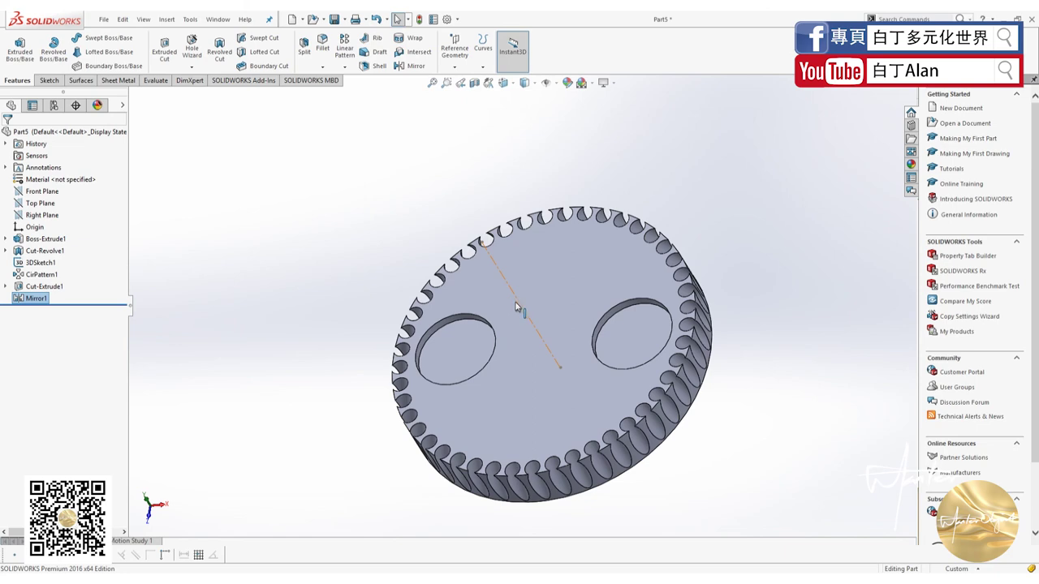
mouse_move(403, 280)
middle_down()
mouse_move(544, 238)
mouse_move(628, 310)
mouse_move(698, 395)
mouse_move(561, 376)
mouse_move(638, 463)
middle_up()
scroll(621, 429, down, 3)
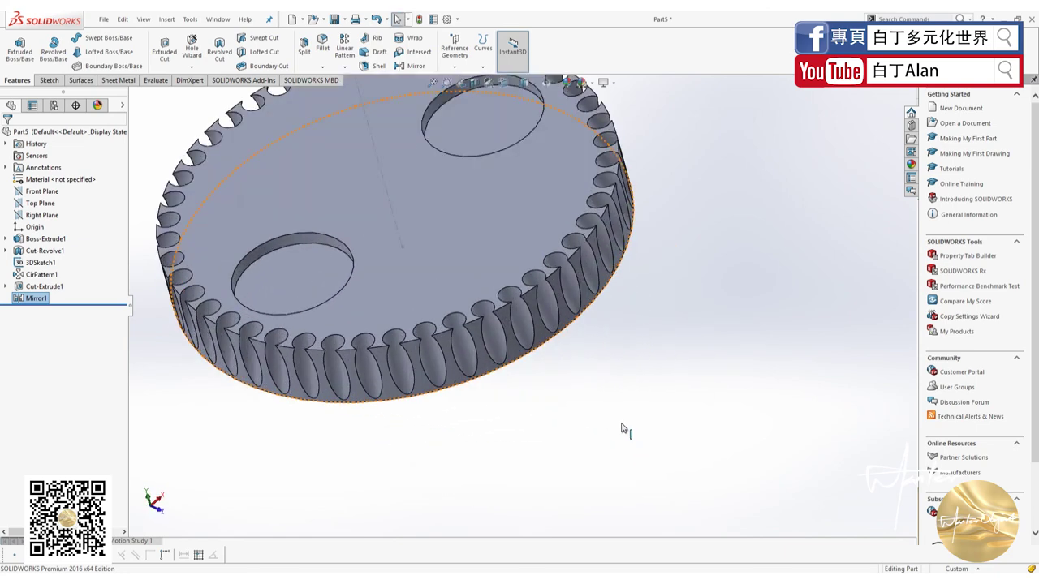
scroll(577, 383, up, 3)
scroll(391, 219, down, 3)
scroll(391, 219, up, 3)
middle_drag(391, 219, 472, 203)
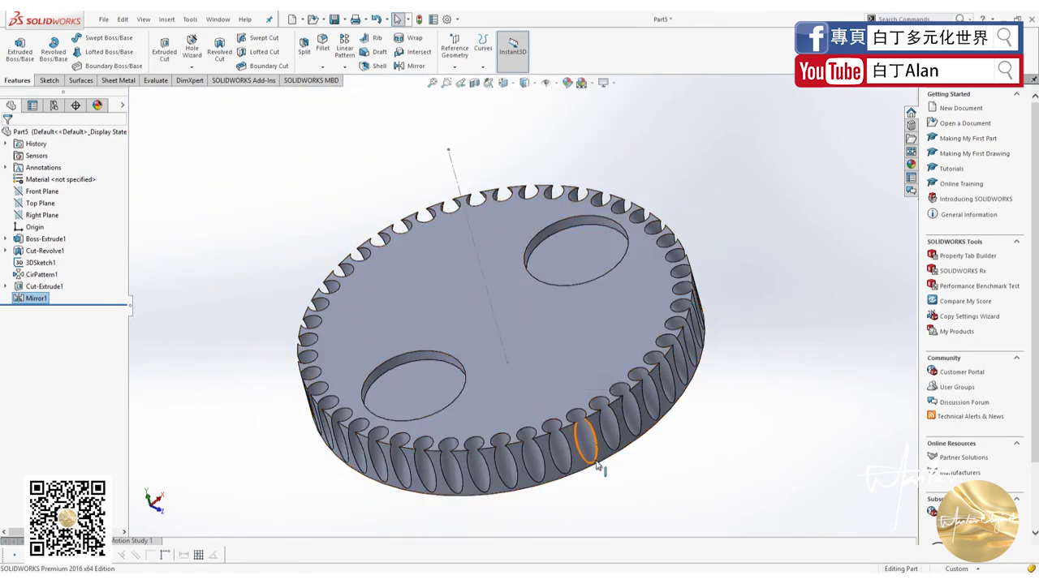
scroll(597, 466, down, 2)
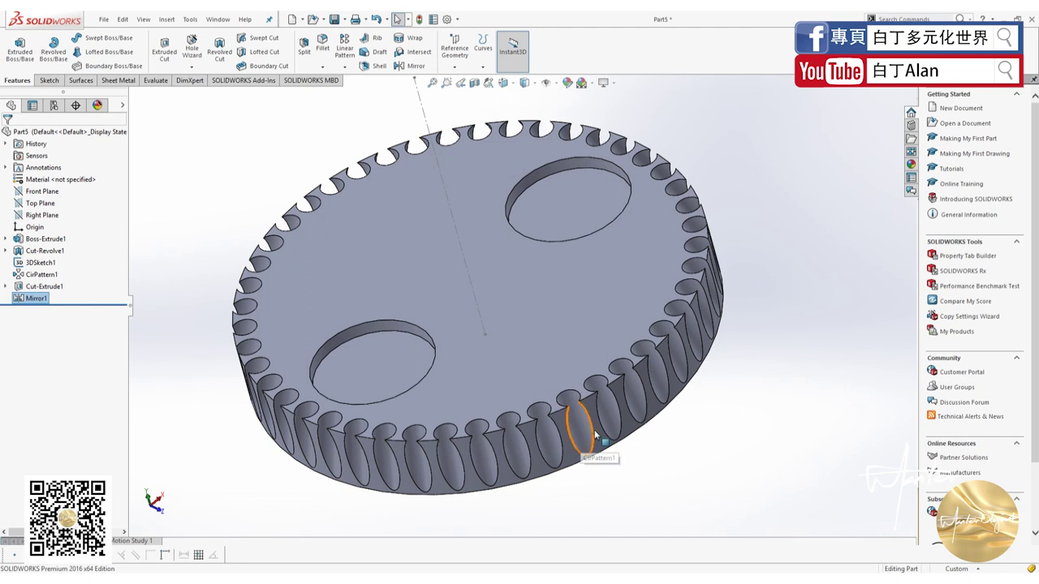